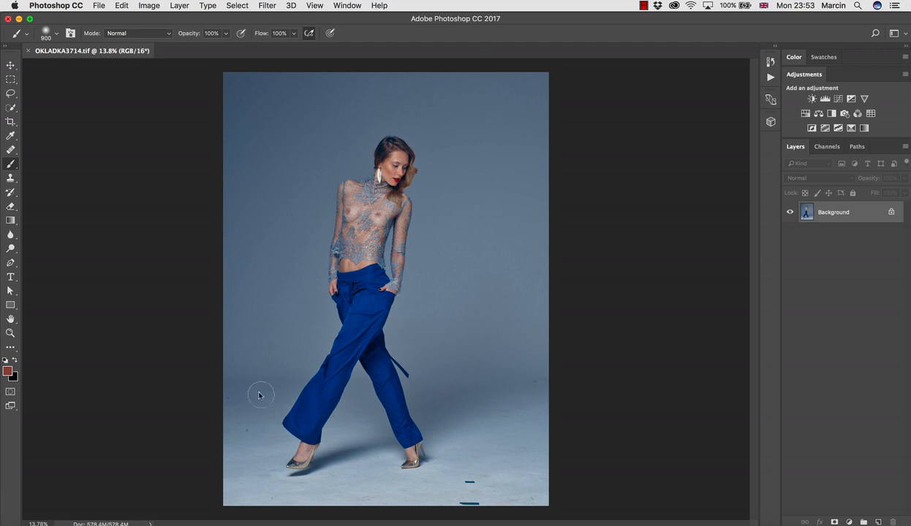
Examine the studio backdrop and floor around the model's legs for dust spots and marks
key("z")
left_click_drag(245, 136, 322, 195)
left_click_drag(381, 239, 328, 232)
key("b")
key("space")
left_click_drag(382, 305, 413, 212)
mouse_move(373, 319)
left_mouse_down()
mouse_move(407, 323)
mouse_move(413, 347)
left_mouse_up()
key("z")
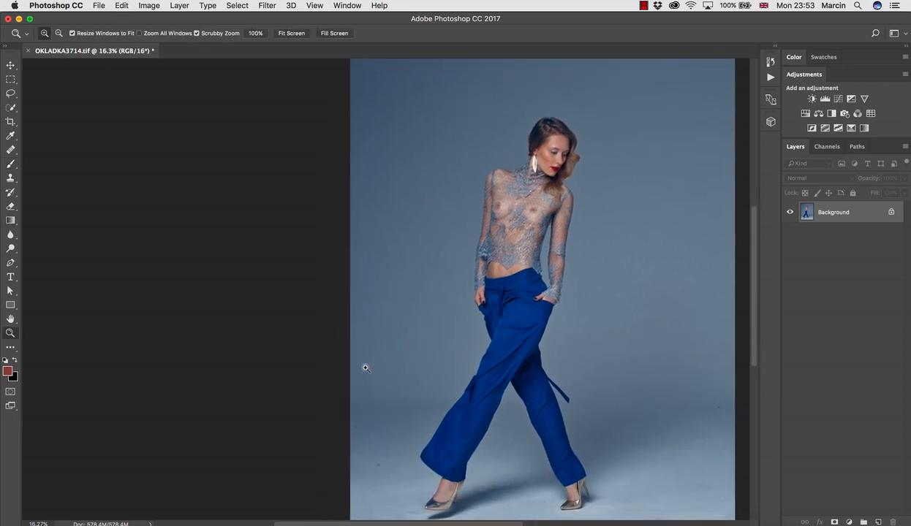
left_click_drag(369, 370, 429, 374)
key("b")
key("space")
left_click_drag(377, 397, 385, 249)
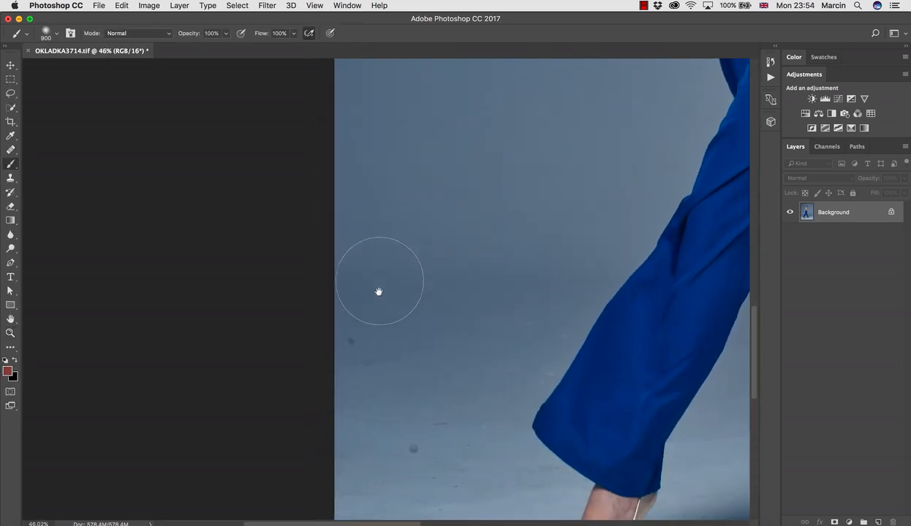
Pick the Healing Brush at size 175 and add a new layer named "clean" above the Background
key("j")
key("space")
key("bracketleft")
key("bracketleft")
key("bracketleft")
key("bracketleft")
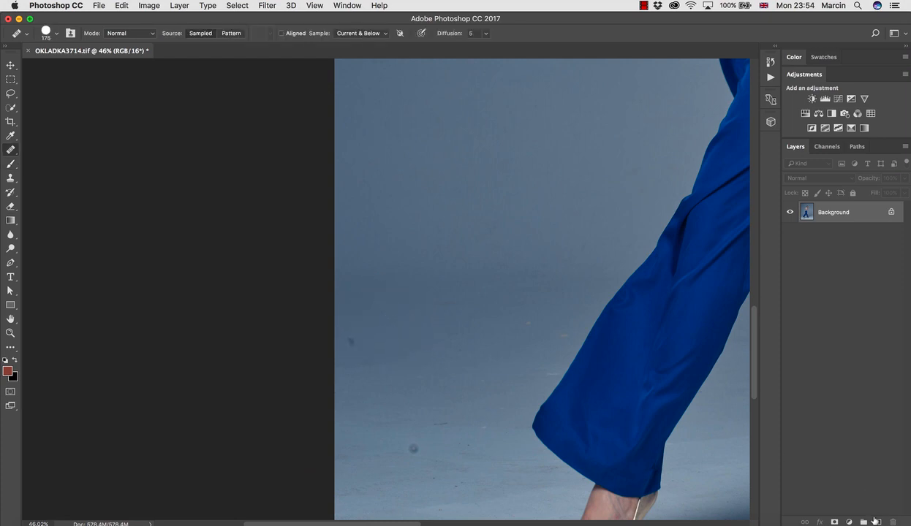
left_click(877, 522)
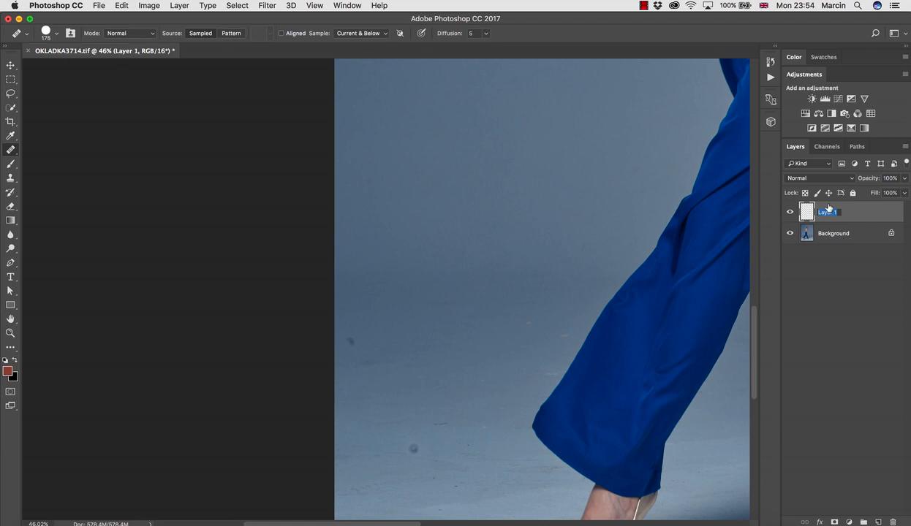
key("Return")
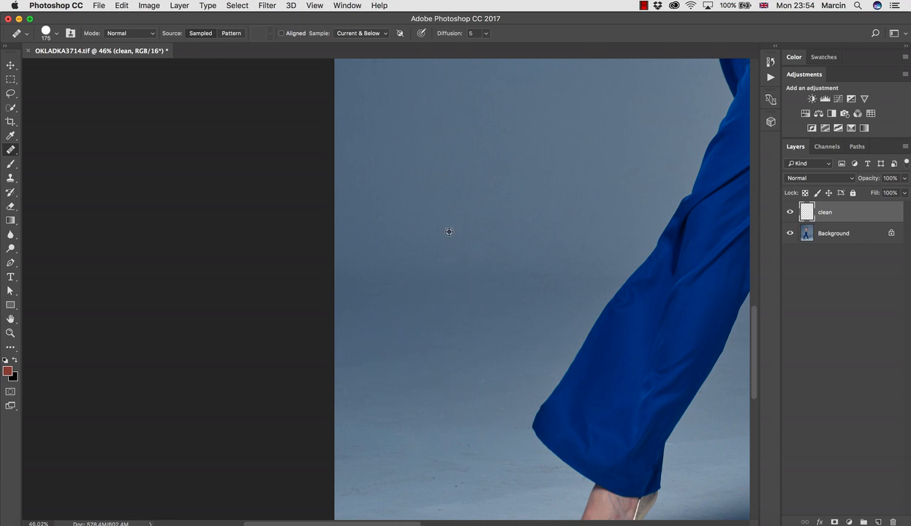
Add a Curves adjustment layer above clean and bend its RGB curve into a steep wave, ending with a point at input 226, output 31
key("super+space")
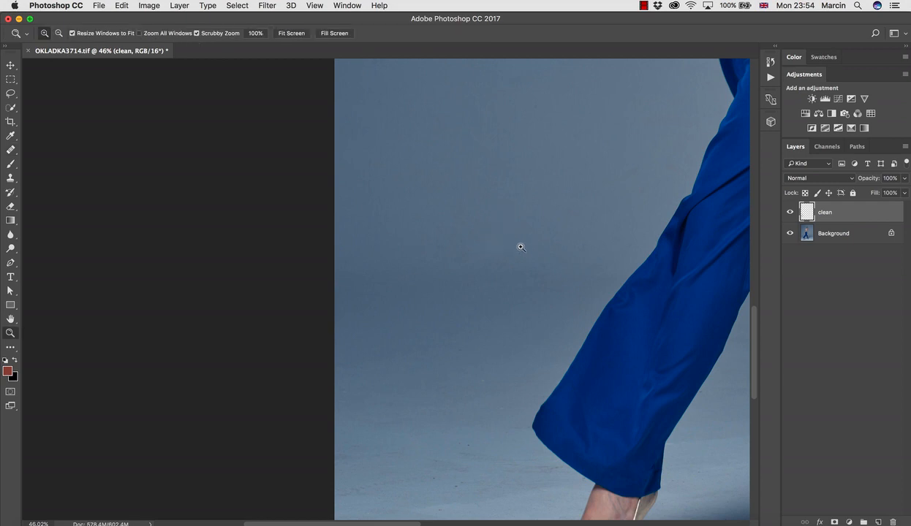
left_click_drag(521, 246, 449, 240)
key("super+space")
mouse_move(459, 181)
left_mouse_down()
mouse_move(503, 190)
mouse_move(510, 206)
left_mouse_up()
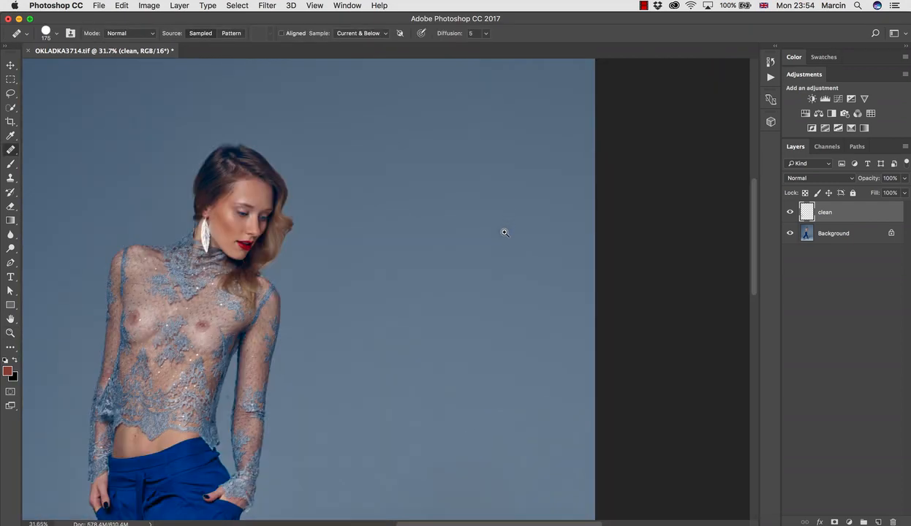
key("super+space")
left_click_drag(425, 331, 413, 349)
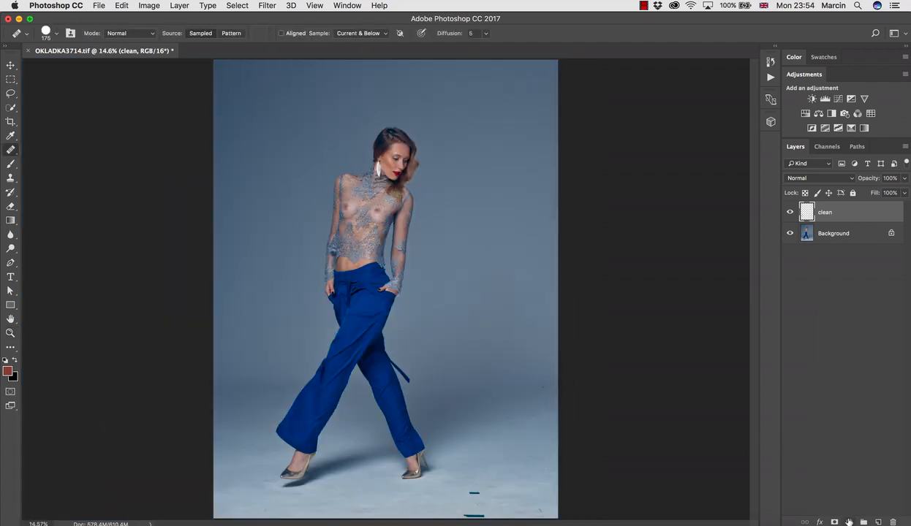
left_click(849, 521)
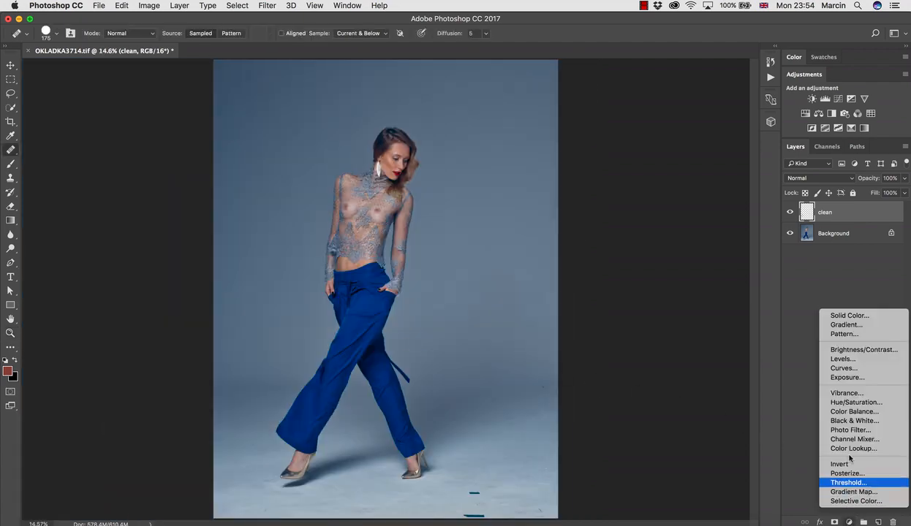
left_click(844, 368)
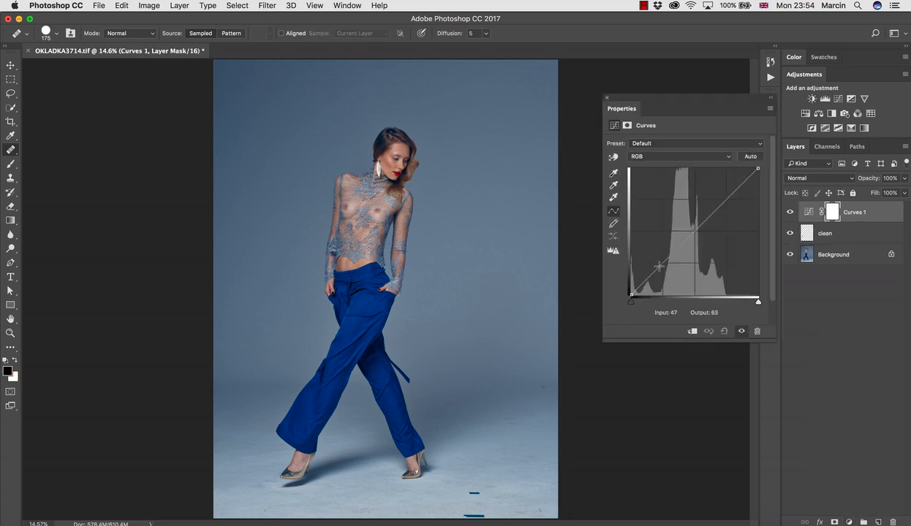
left_click_drag(656, 272, 739, 277)
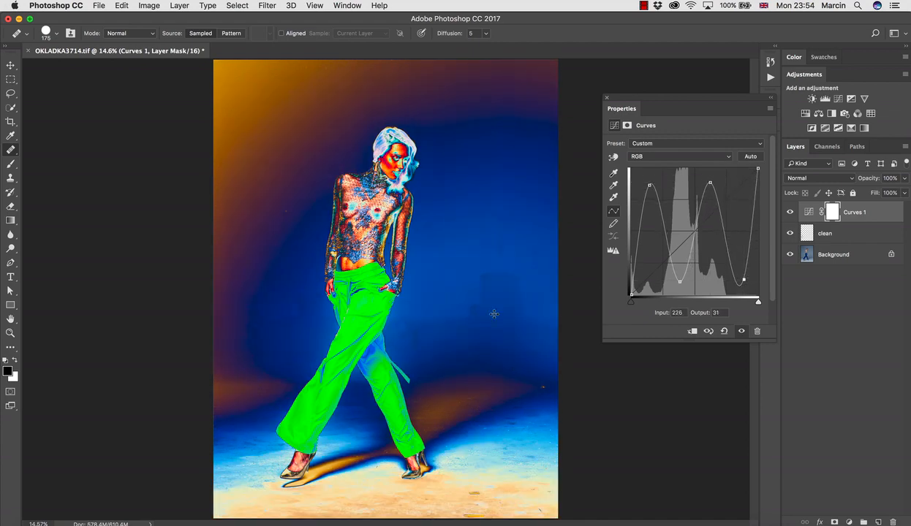
Try to heal the orange dust spot on the backdrop beside the model's sleeve
key("z")
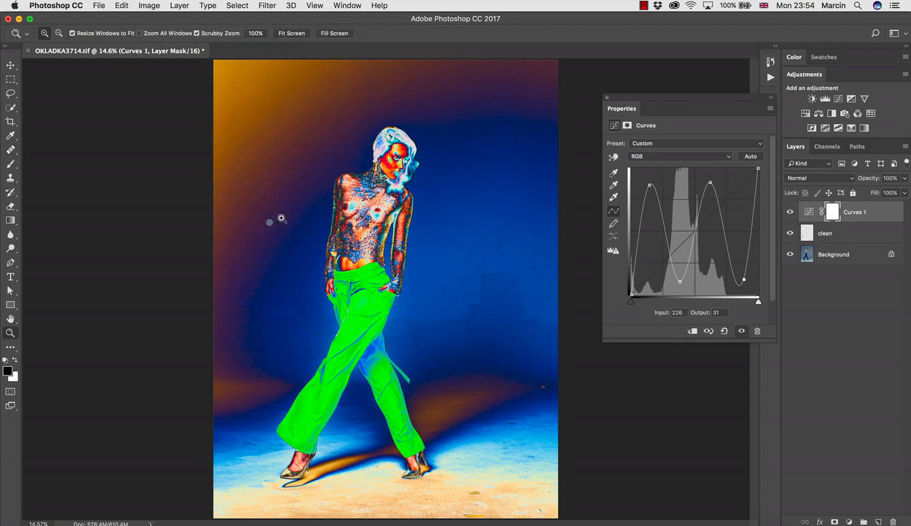
left_click_drag(281, 218, 284, 230)
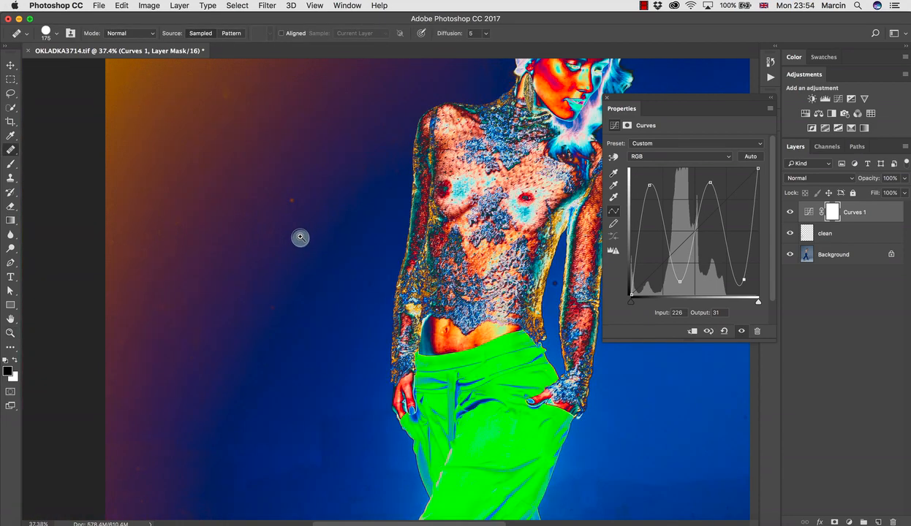
left_click(297, 224, "alt")
left_click(292, 201)
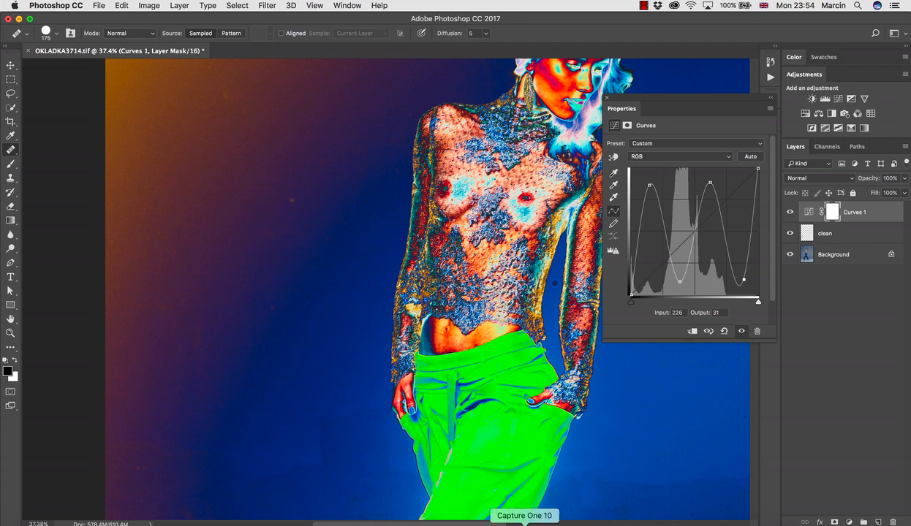
Switch to Capture One, decline the backup of the "Course" catalog, and return to Photoshop
right_click(524, 523)
left_click(526, 512)
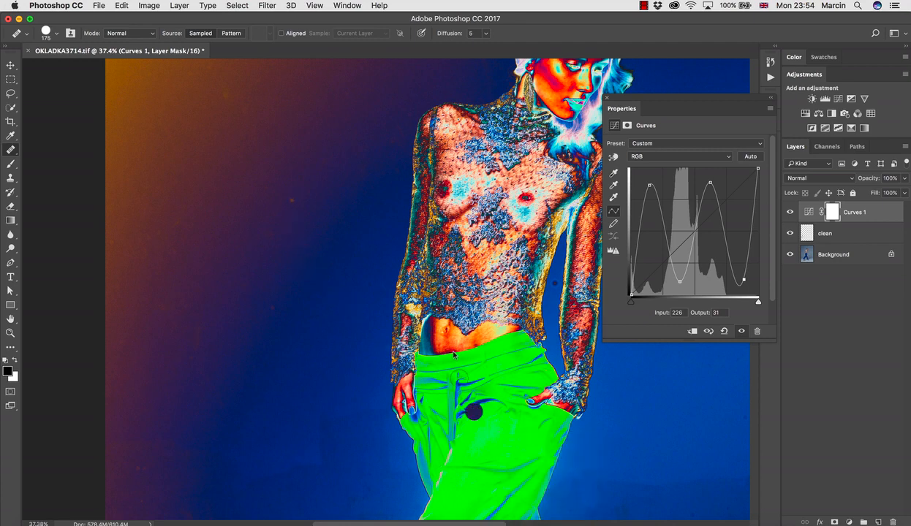
left_click(526, 521)
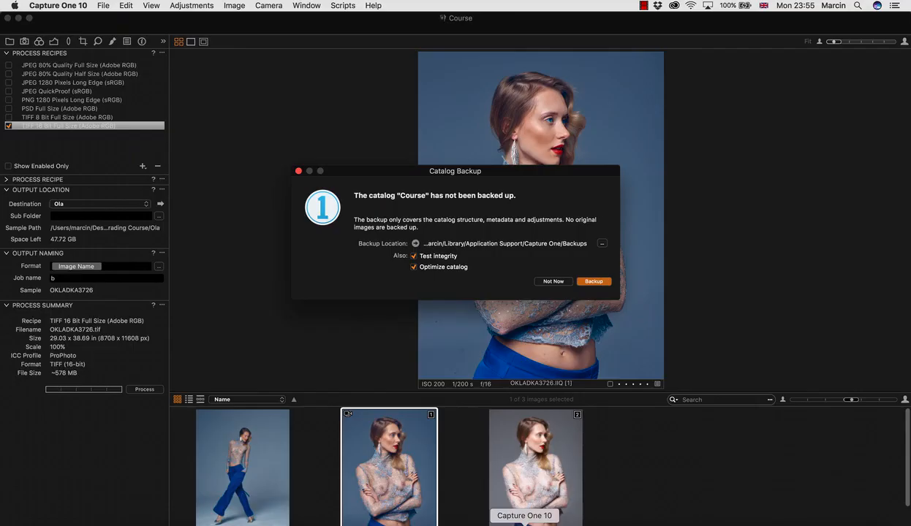
left_click(562, 284)
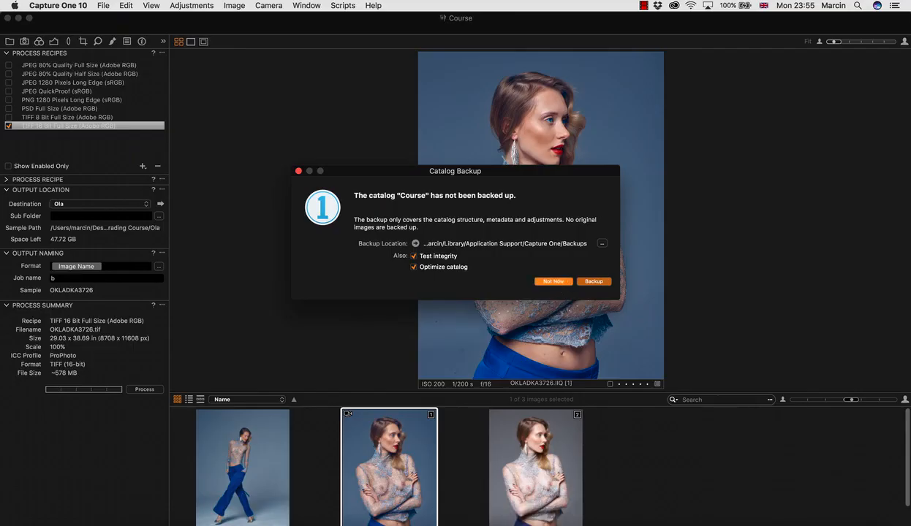
left_click(423, 520)
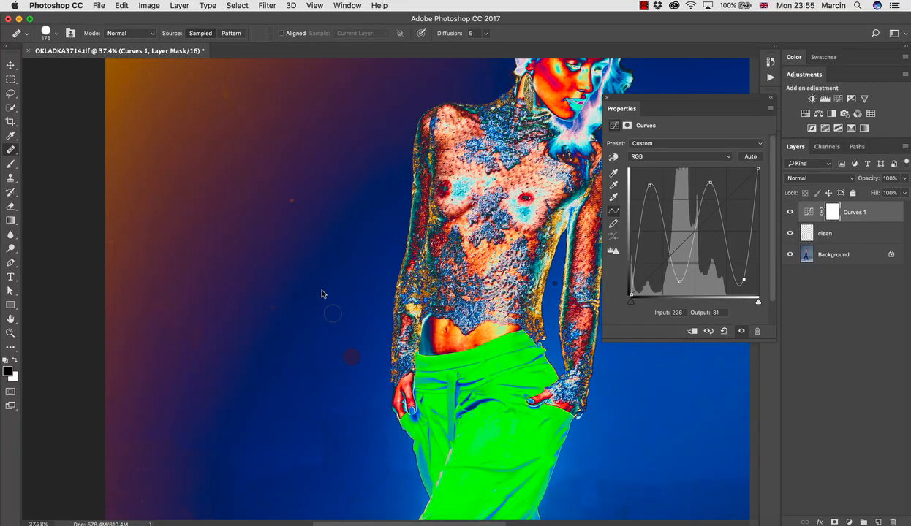
Select the clean layer and heal the dust spots on the backdrop beside the model's upper body with the Healing Brush
right_click(286, 219)
key("Escape")
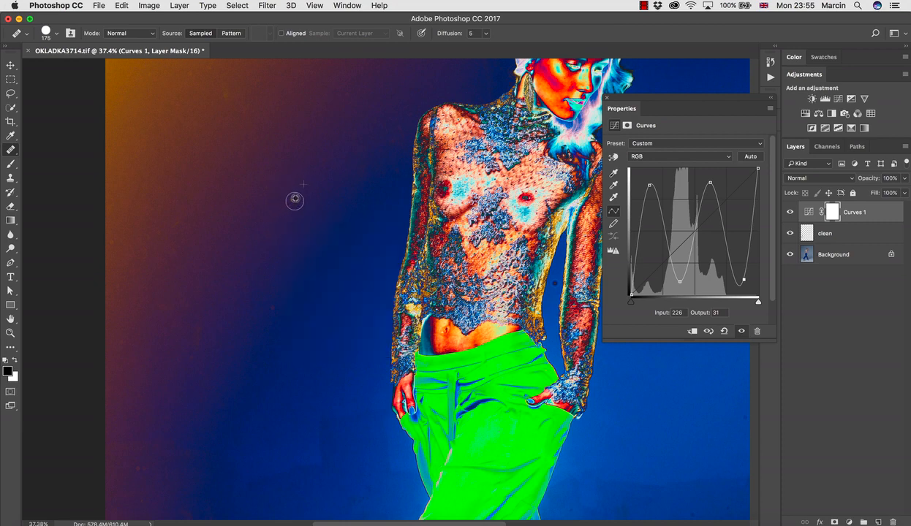
key("z")
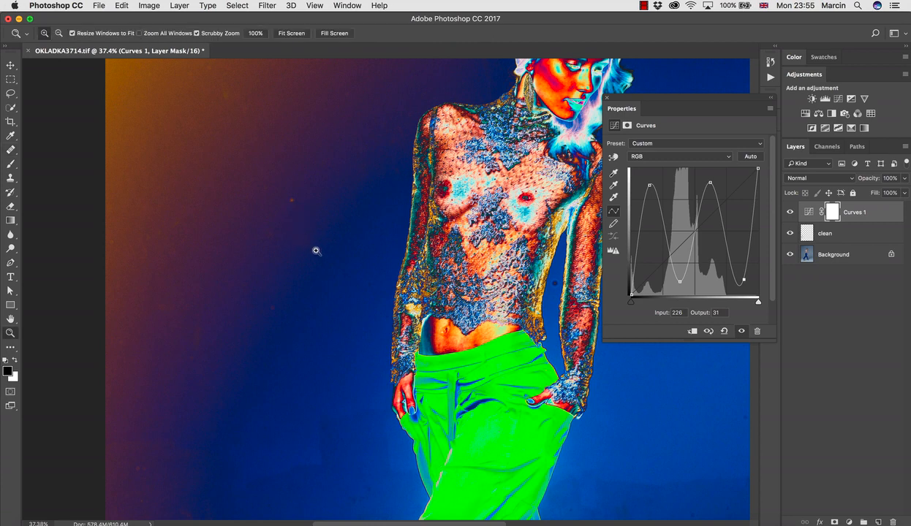
key("j")
left_click(806, 235)
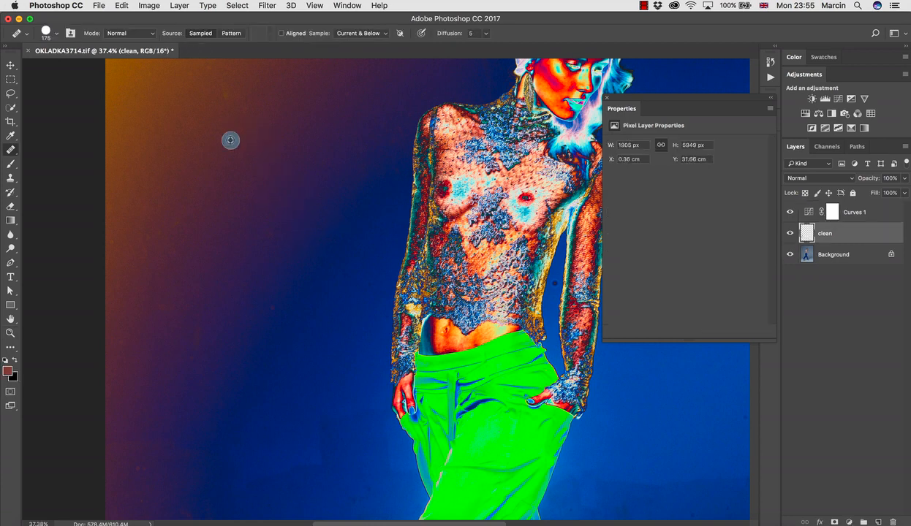
mouse_move(230, 138)
left_mouse_down()
mouse_move(254, 235)
mouse_move(241, 236)
left_mouse_up()
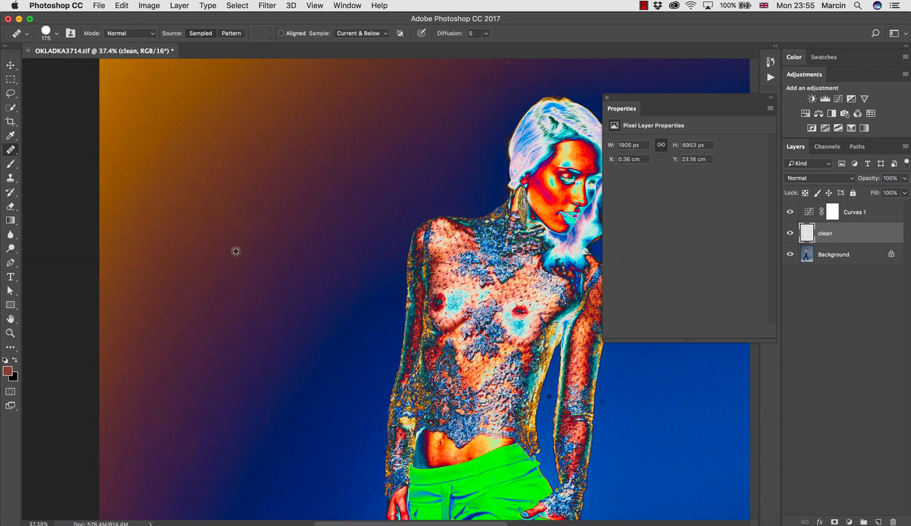
left_click(233, 248, "alt")
left_click(235, 220)
Heal the dust spots on the backdrop beside and just above the model's head
left_click_drag(330, 163, 299, 280)
left_click(350, 245, "alt")
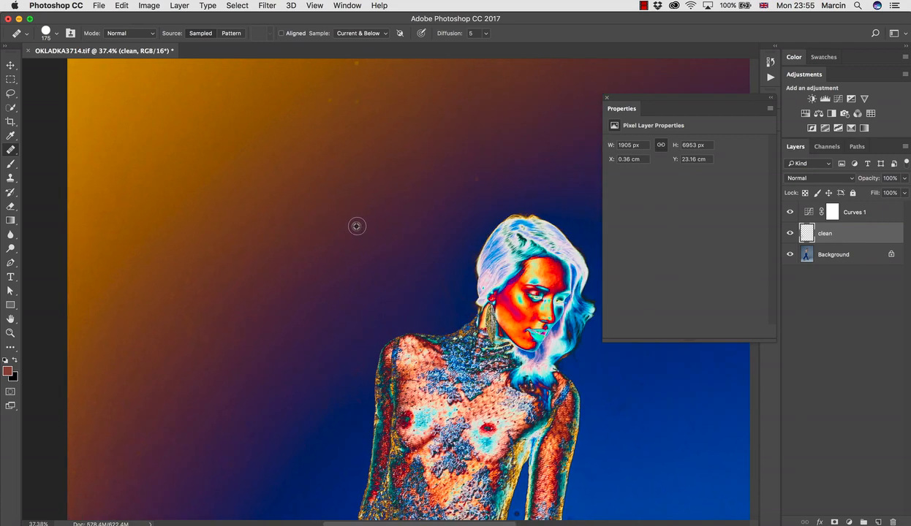
left_click(362, 220)
left_click(464, 198, "alt")
left_click(478, 180)
Heal the small bright spots on the orange-tinted backdrop near the upper edge of the photo
left_click_drag(362, 130, 379, 182)
left_click(353, 167)
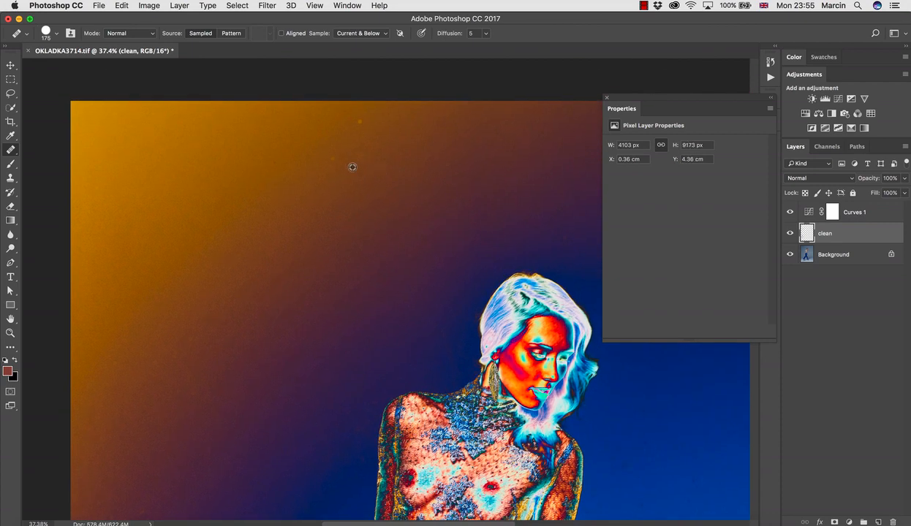
left_click(330, 159, "alt")
left_click(359, 122)
left_click_drag(295, 231, 193, 169)
left_click(463, 179)
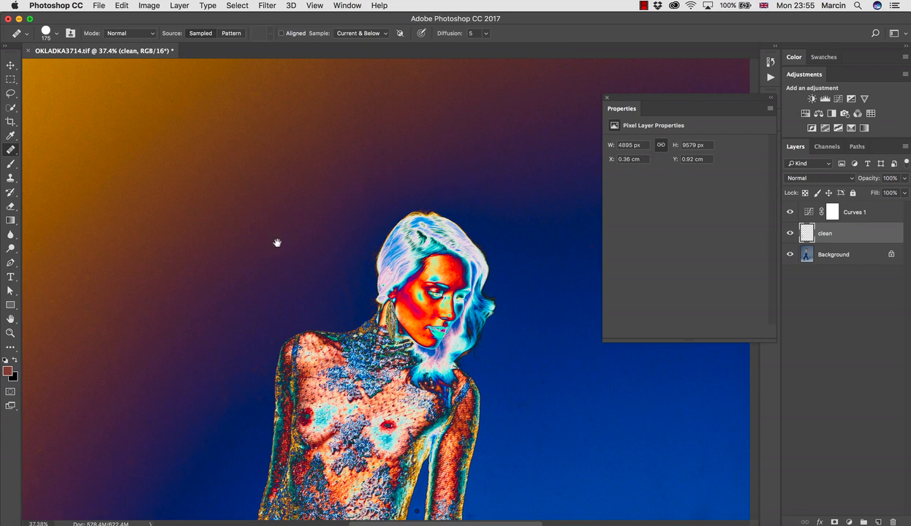
Heal the blemish on the backdrop between the photo's left edge and the model's shoulder
left_click_drag(175, 243, 348, 214)
left_click_drag(246, 321, 292, 258)
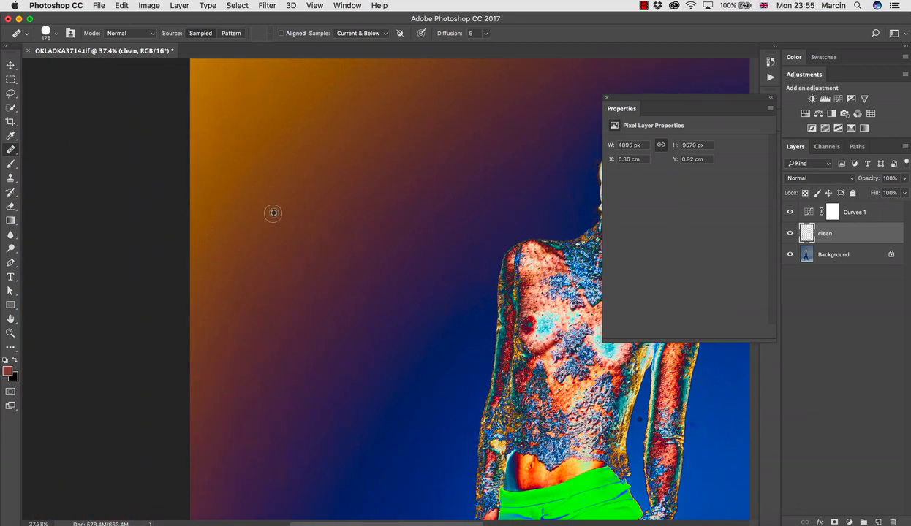
left_click(288, 241, "alt")
left_click(293, 213)
Heal the backdrop blemishes level with the model's hand, enlarging the healing brush to 250
scroll(311, 250, "down", 5)
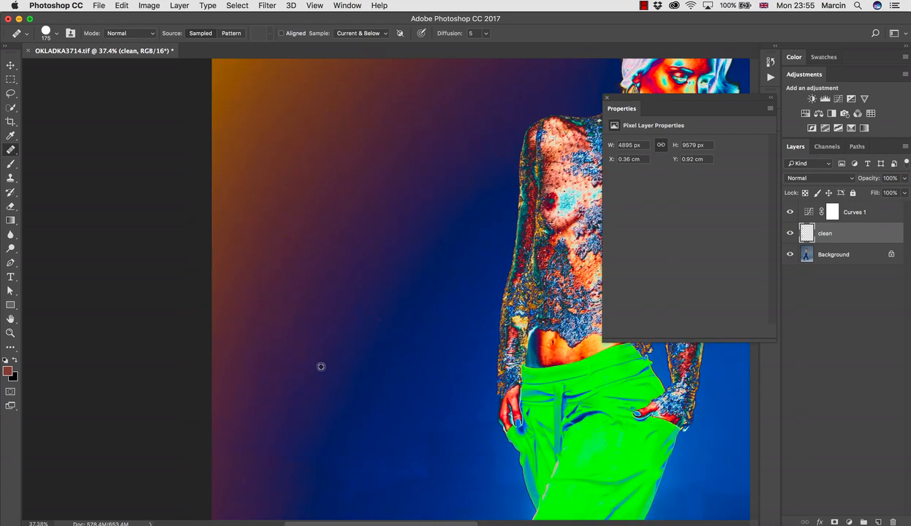
left_click(294, 382)
left_click(314, 379)
left_click(336, 368, "alt")
left_click(352, 378)
key("bracketright")
key("bracketright")
key("bracketright")
left_click(380, 362)
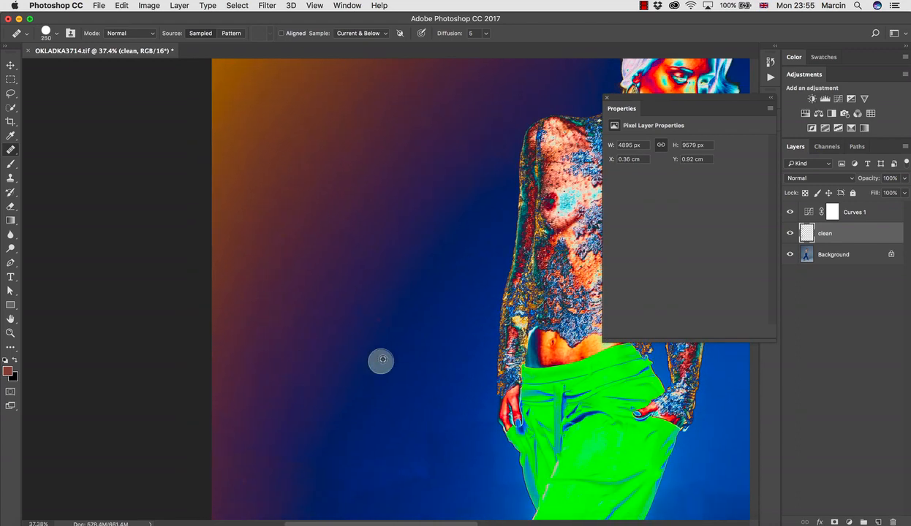
left_click(355, 364)
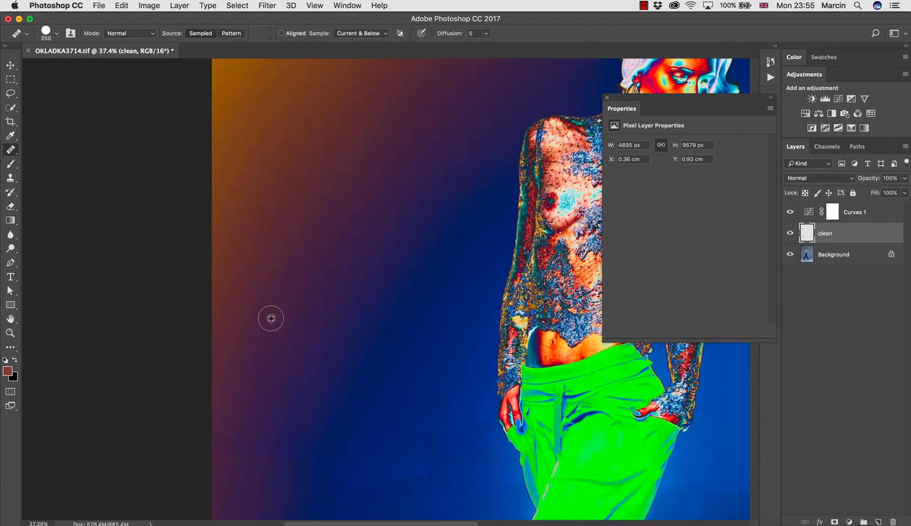
Heal further blemishes on the backdrop beside the model's sleeve with the 250 brush
left_click(282, 251, "alt")
left_click(284, 236)
left_click(366, 263, "alt")
left_click(376, 252)
Even out the spots and blotches on the dark blue backdrop beside the trousers with repeated Healing Brush strokes
left_click_drag(327, 390, 336, 217)
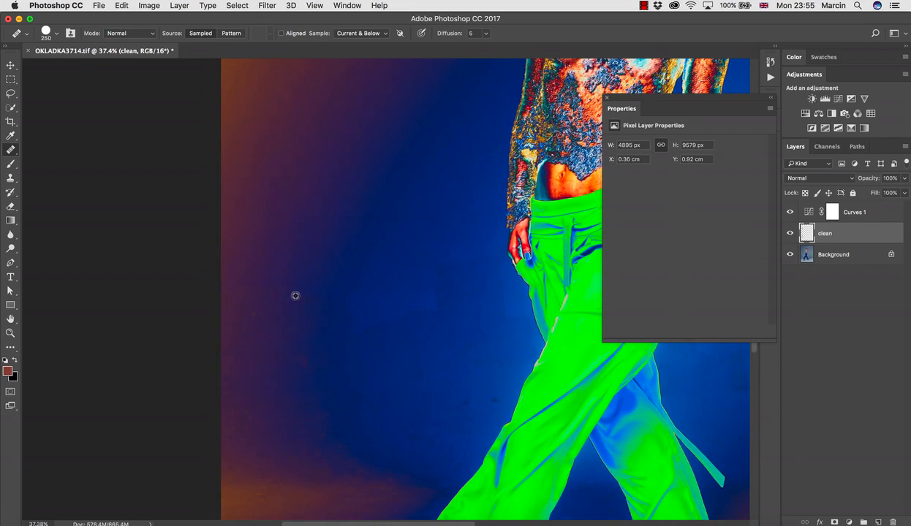
left_click(260, 349)
left_click(494, 383, "alt")
left_click_drag(501, 399, 452, 408)
left_click(467, 385, "alt")
left_click(466, 330, "alt")
mouse_move(486, 333)
left_mouse_down()
mouse_move(398, 292)
mouse_move(432, 314)
mouse_move(375, 328)
left_mouse_up()
left_click(399, 292, "alt")
left_click(350, 280, "alt")
mouse_move(399, 288)
left_mouse_down()
mouse_move(420, 267)
mouse_move(440, 294)
left_mouse_up()
left_click(422, 267, "alt")
left_click(439, 296, "alt")
left_click_drag(453, 263, 474, 271)
left_click(429, 268, "alt")
left_click(453, 290)
left_click(450, 294, "alt")
left_click(439, 349)
Hide the Curves 1 layer and heal away the two blue tape marks on the studio floor
left_click_drag(430, 368, 313, 201)
left_click_drag(440, 483, 371, 334)
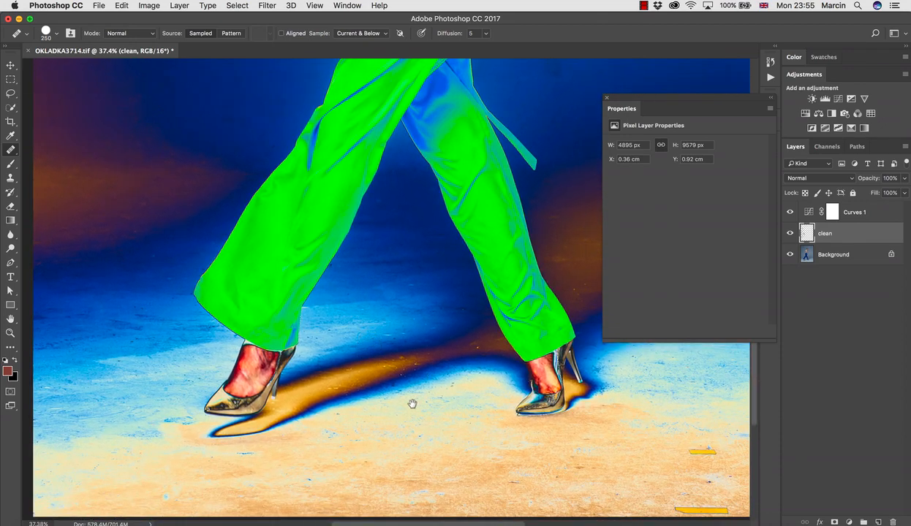
left_click_drag(488, 407, 313, 347)
left_click(790, 213)
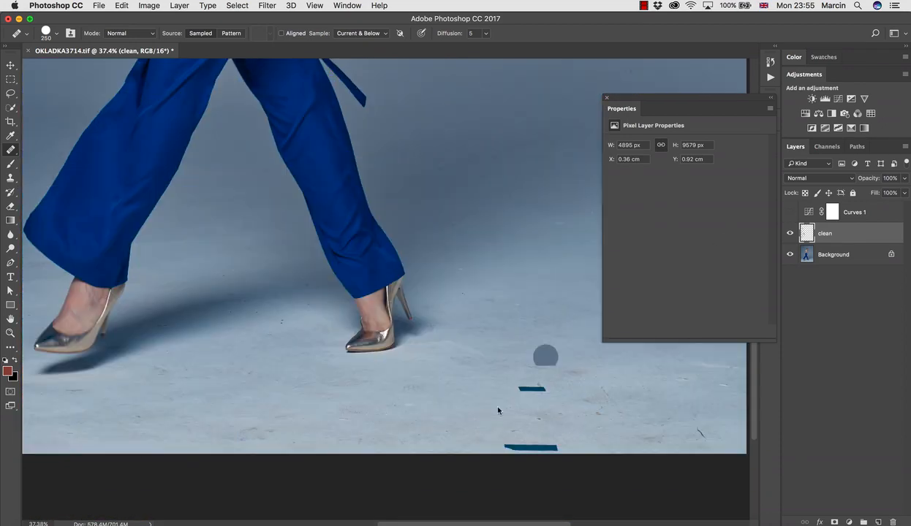
left_click_drag(513, 388, 543, 388)
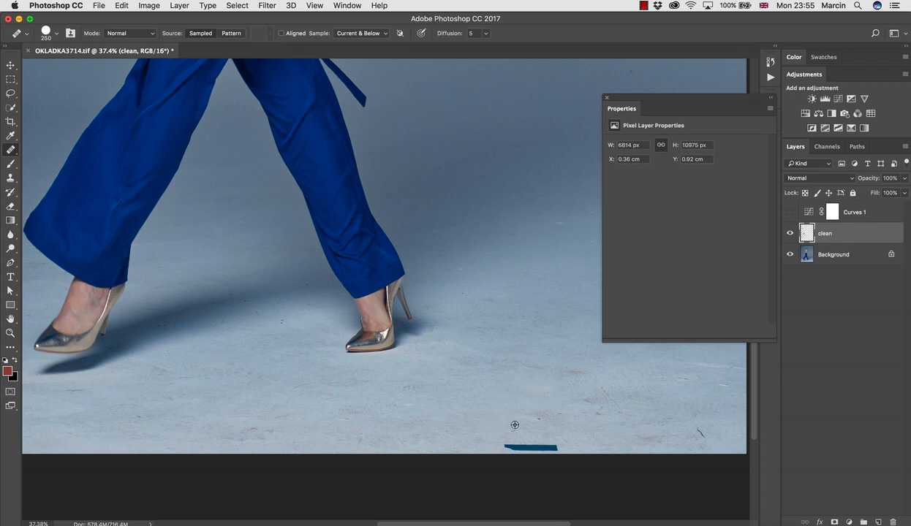
left_click(505, 427, "alt")
left_click_drag(501, 443, 543, 445)
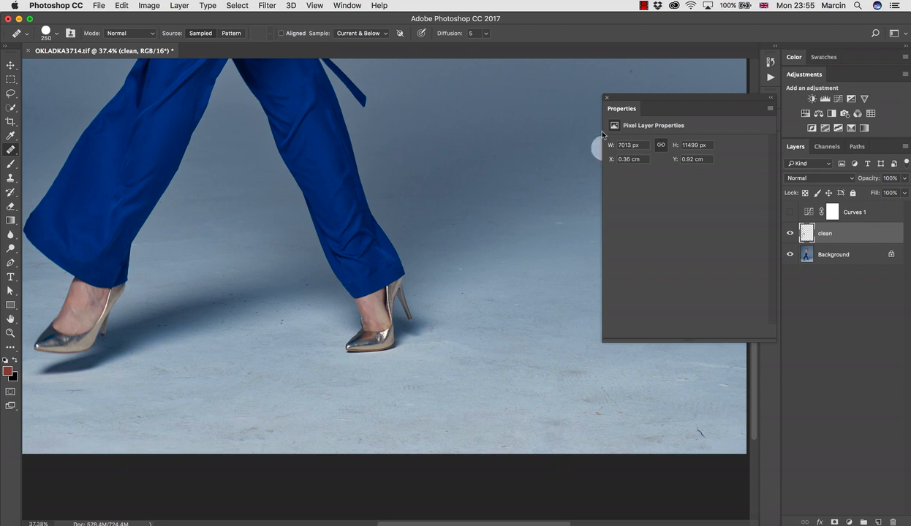
Close the floating layer properties and heal the dark scratch near the lower-right corner of the studio floor
left_click(607, 97)
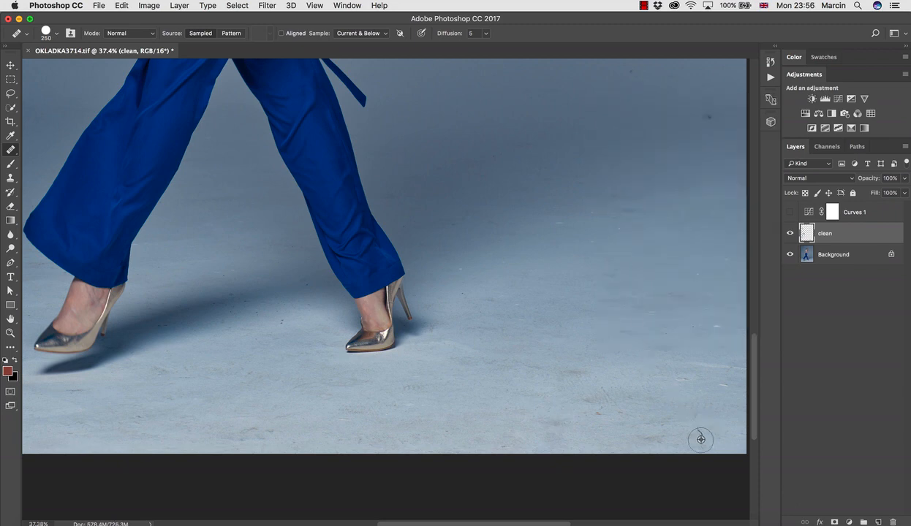
left_click_drag(641, 403, 530, 337)
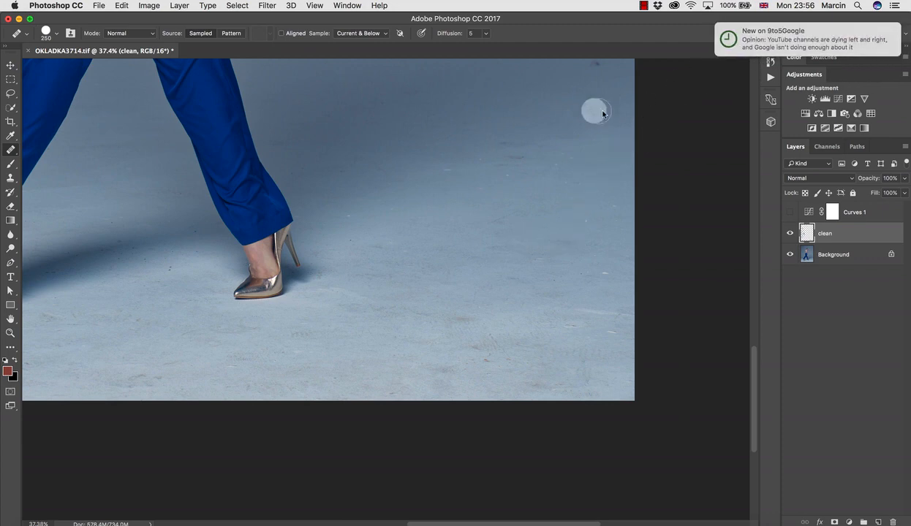
Heal the remaining small spots on the studio floor beside the planted shoe and between the model's feet with the 250 brush
scroll(559, 178, "up", 5)
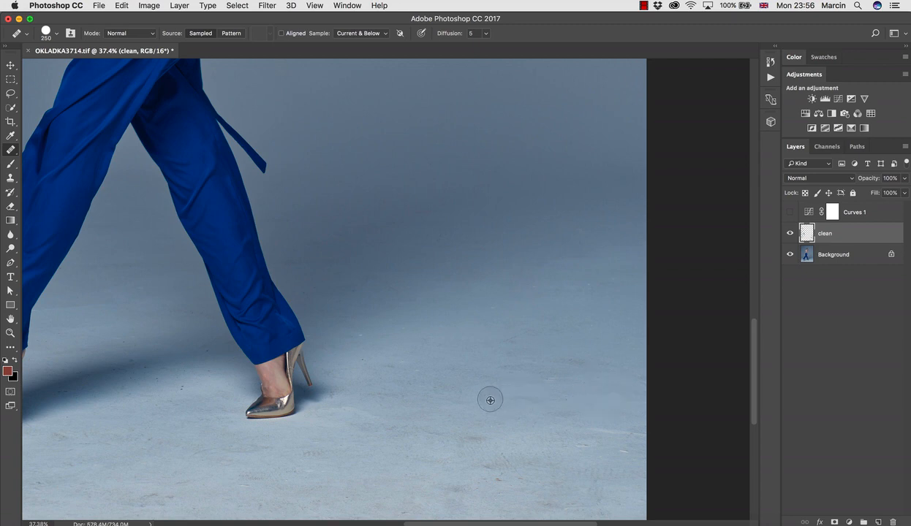
key("space")
left_click_drag(520, 373, 554, 269)
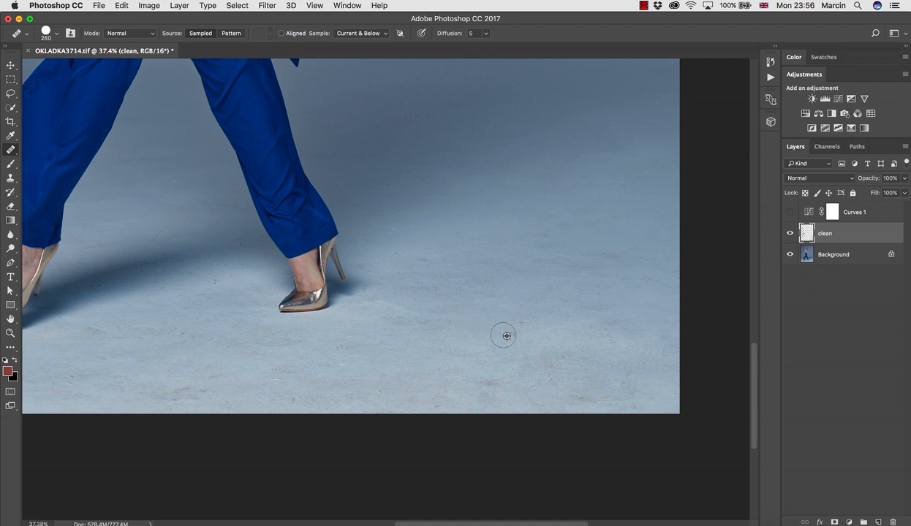
left_click(414, 243, "alt")
left_click(396, 252)
left_click_drag(201, 312, 270, 337)
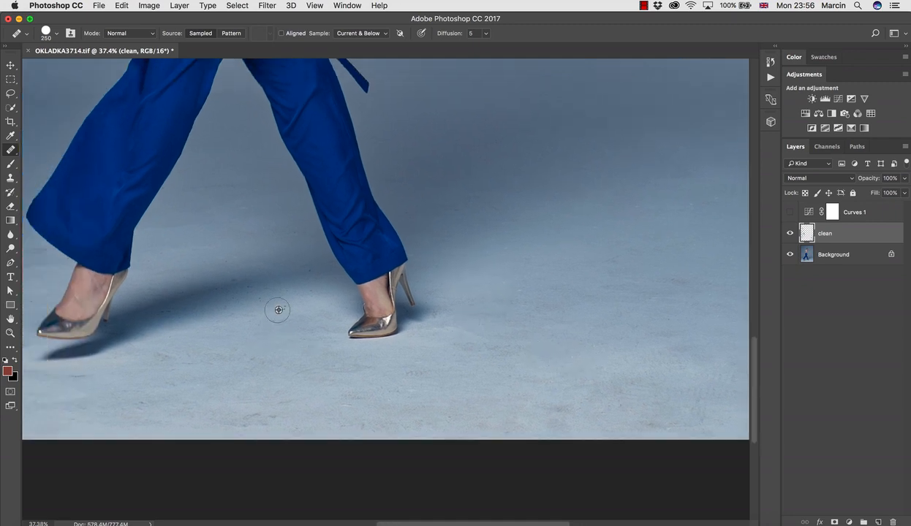
left_click(286, 308)
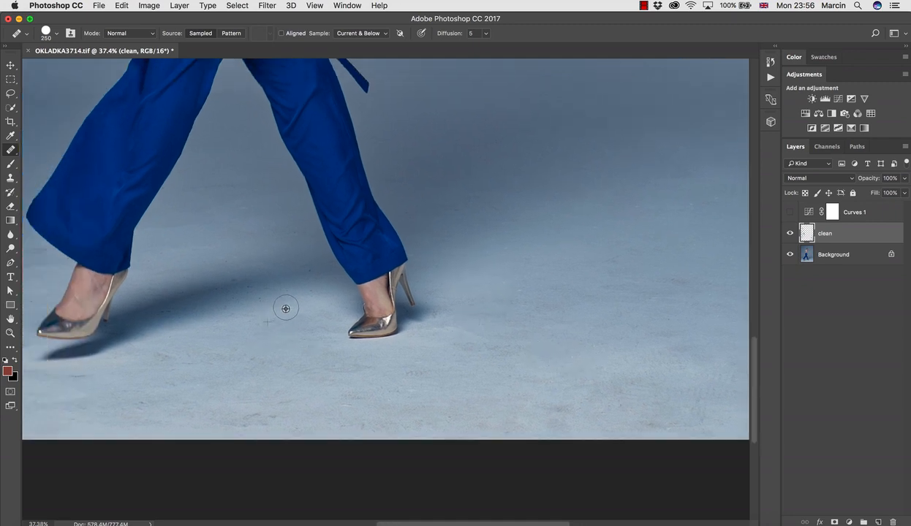
left_click(223, 307)
Inspect the whole photo from the floor up to the model's head for leftover blemishes on the backdrop
key("z")
left_click_drag(309, 378, 274, 370)
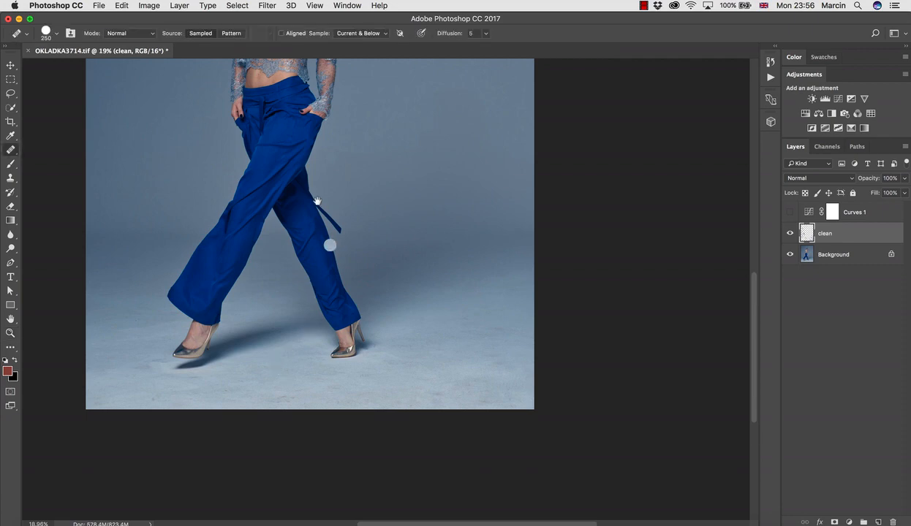
left_click_drag(310, 199, 293, 293)
key("z")
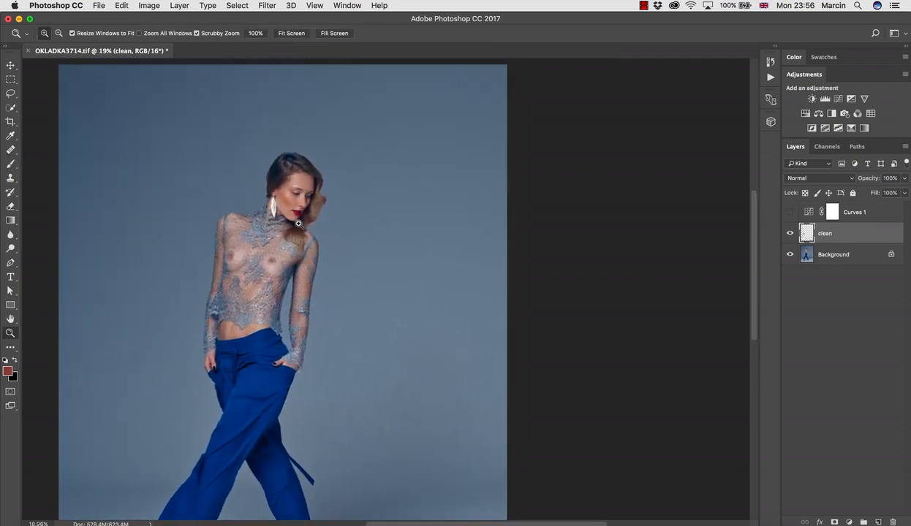
mouse_move(298, 223)
left_mouse_down()
mouse_move(360, 217)
mouse_move(335, 220)
left_mouse_up()
key("z")
left_click_drag(388, 282, 327, 268)
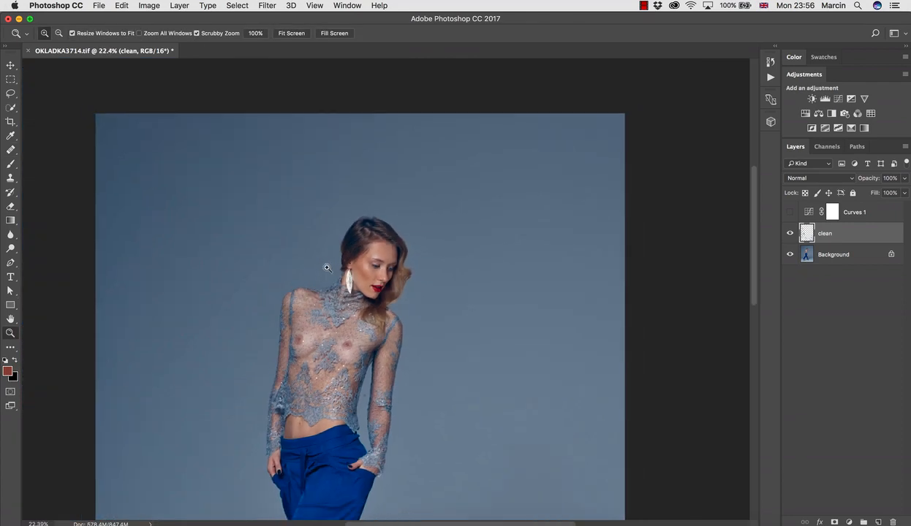
key("j")
left_click_drag(364, 375, 366, 287)
left_click_drag(355, 391, 336, 383)
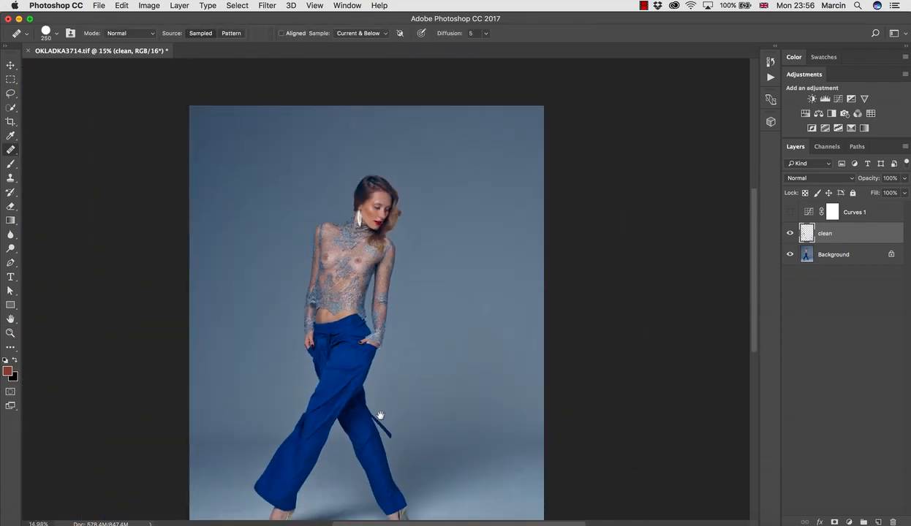
left_click_drag(381, 416, 373, 290)
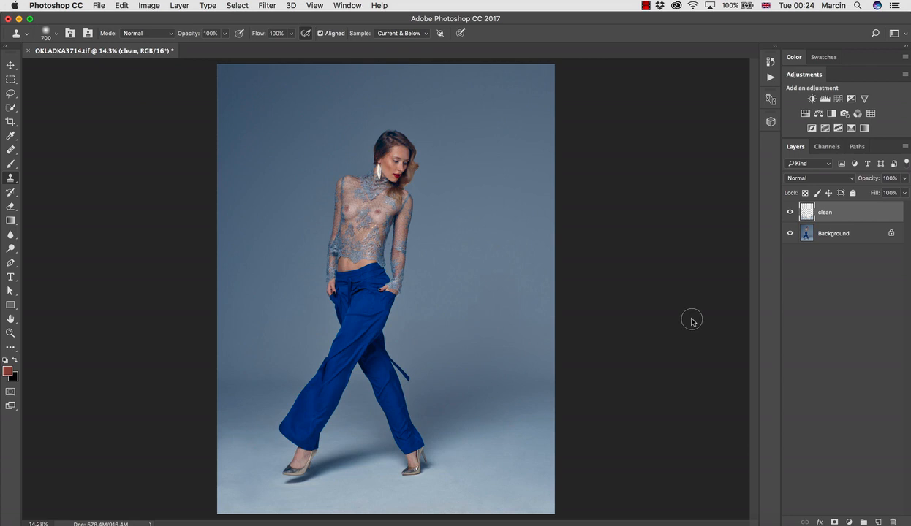
Examine the retouching strokes of the clean layer on their own by temporarily hiding the Background layer
left_click(10, 65)
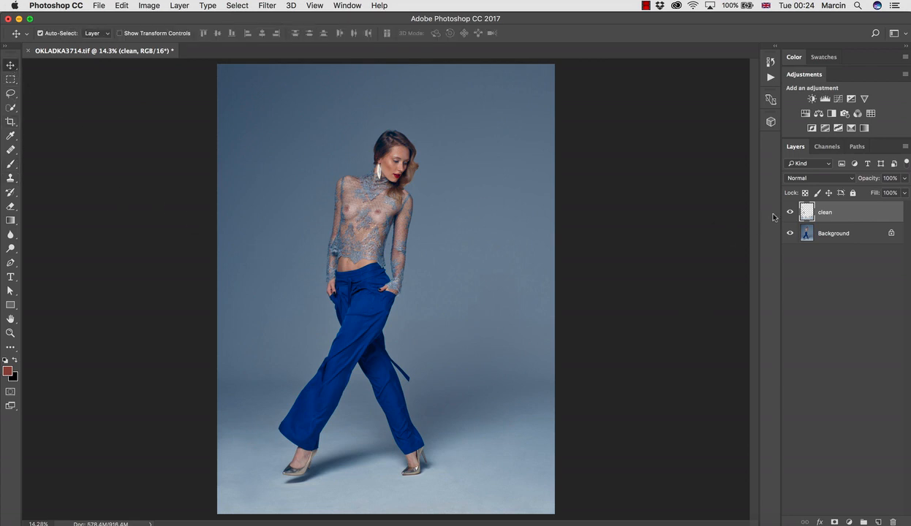
left_click(789, 234)
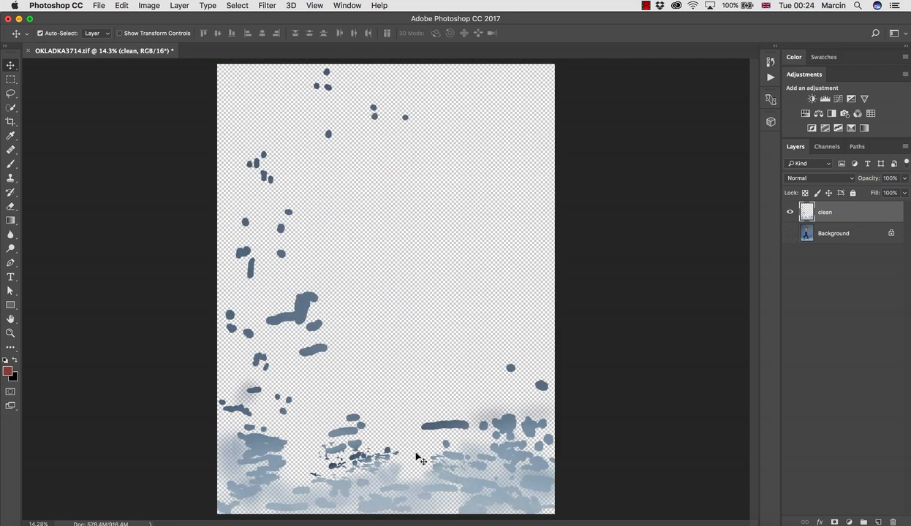
left_click(789, 233)
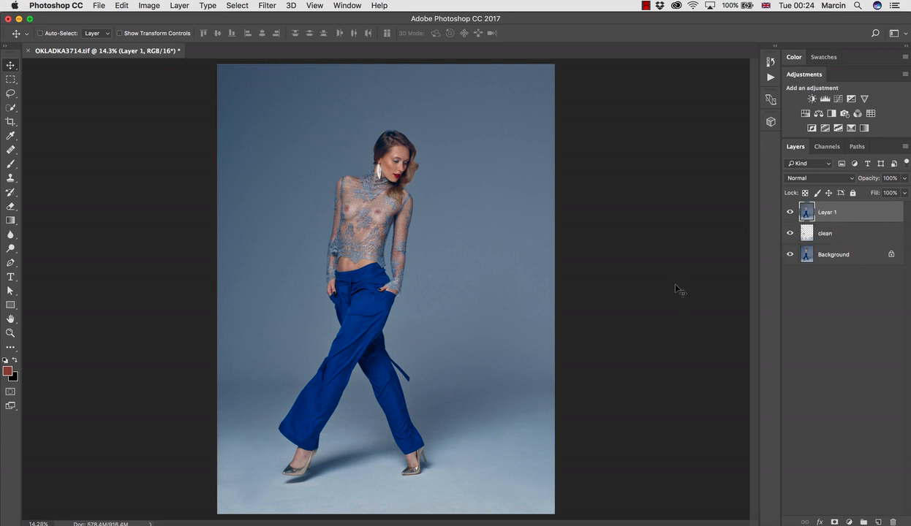
Rename Layer 1 as blur
double_click(827, 212)
type("blur")
key("Return")
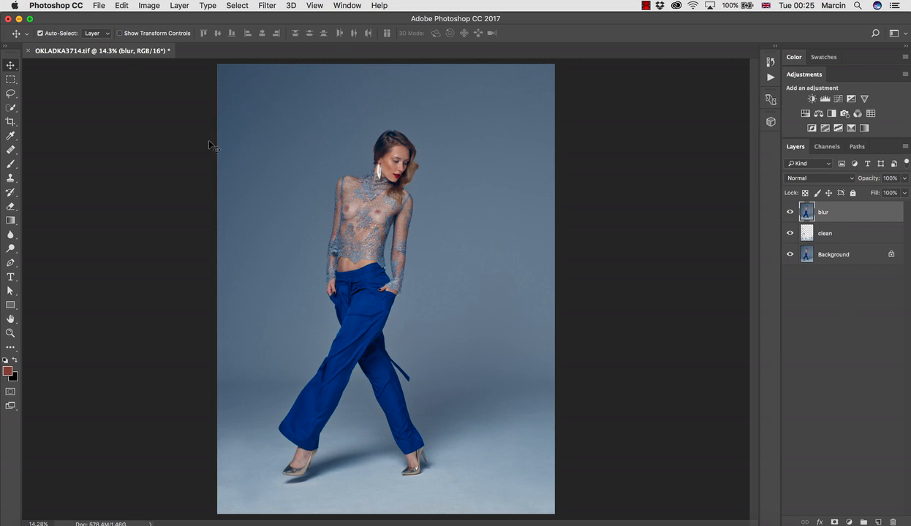
Apply a Gaussian Blur with a radius of 38.8 pixels to the blur layer
left_click(268, 6)
mouse_move(293, 135)
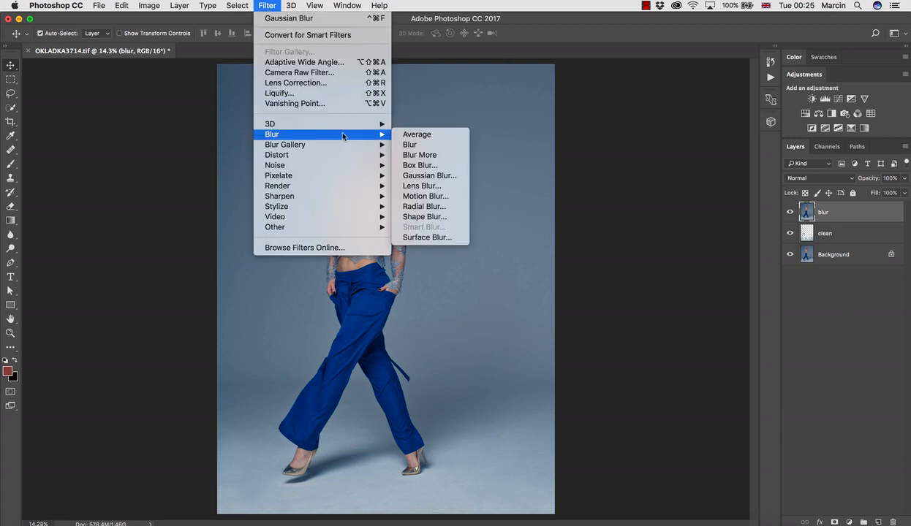
left_click(421, 176)
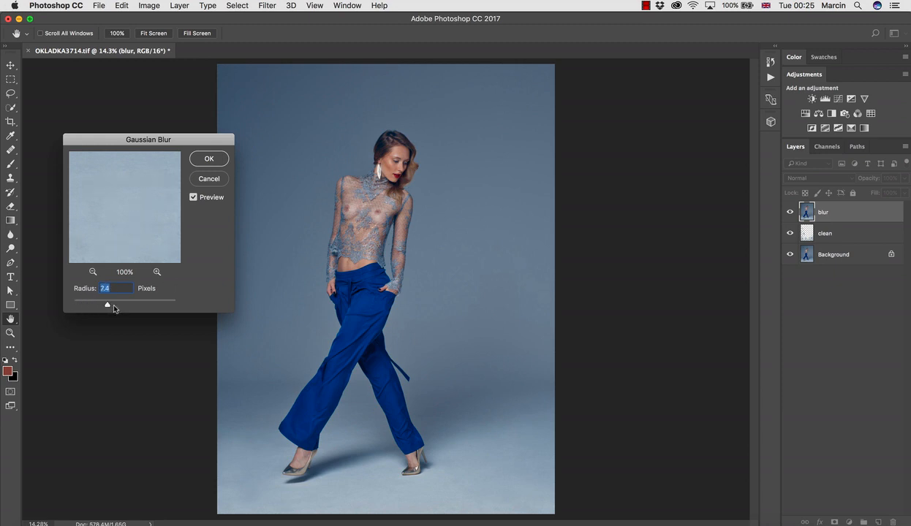
left_click_drag(113, 306, 120, 302)
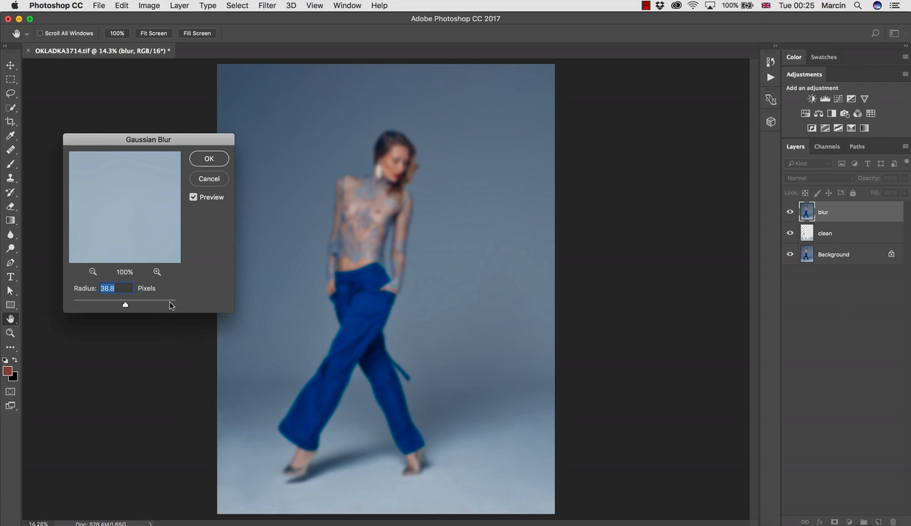
left_click(209, 160)
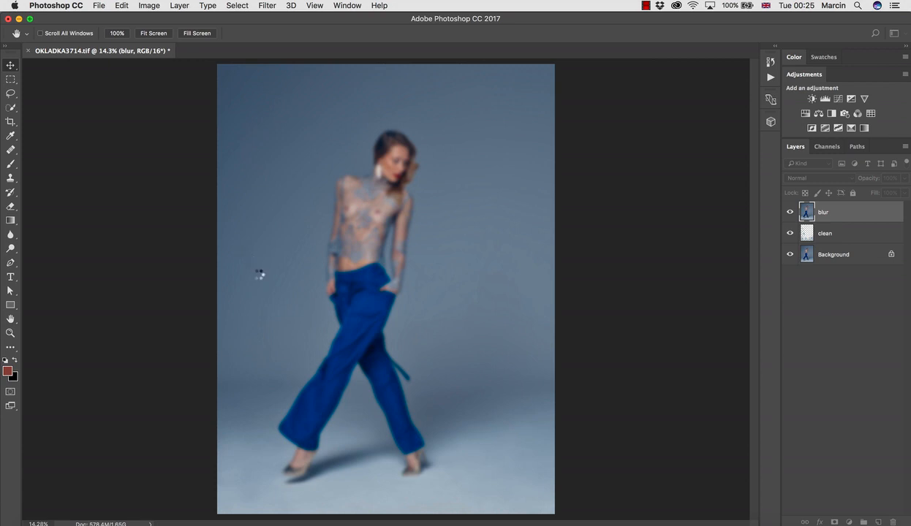
key("v")
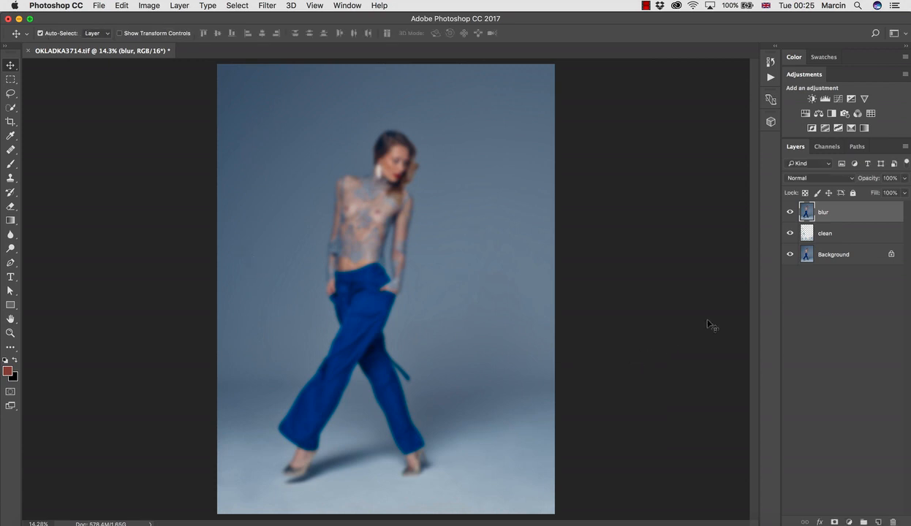
Add a white layer mask to the blur layer
left_click(708, 325)
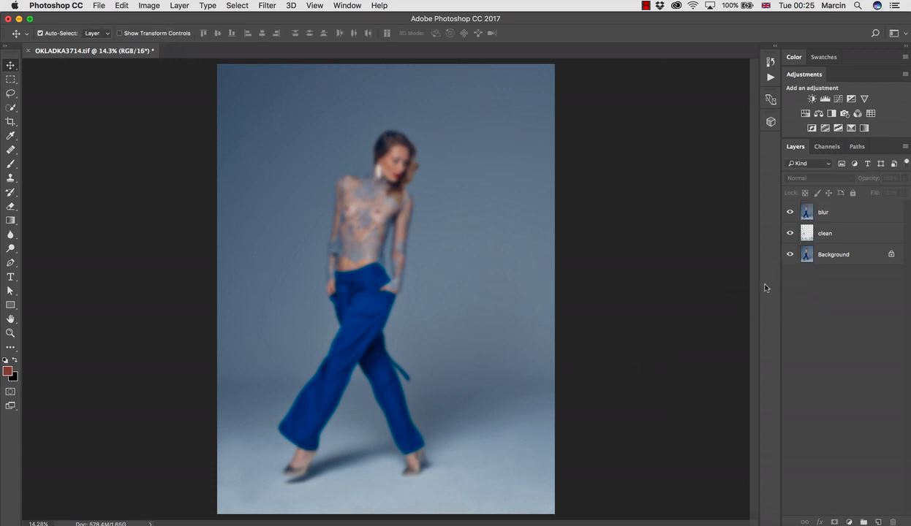
left_click(806, 213)
left_click(834, 520)
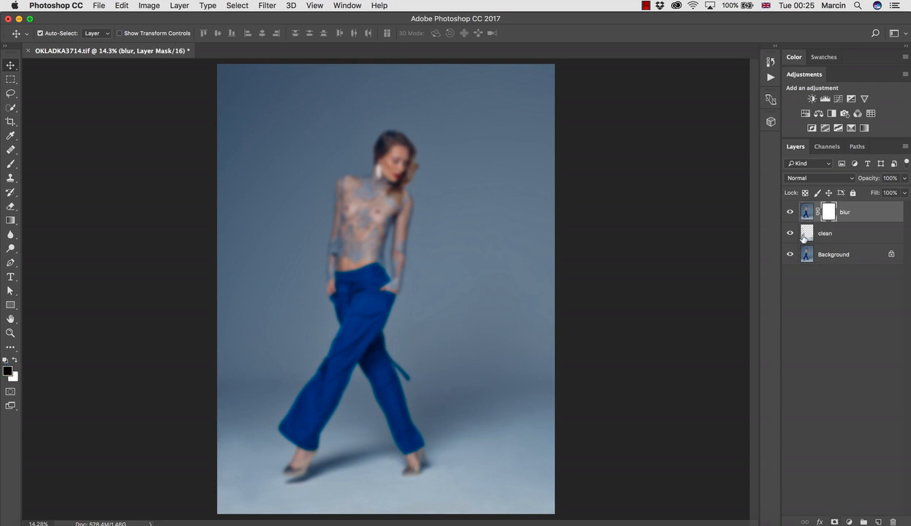
Invert the blur layer's mask to black and inspect the photo with the blur hidden
key("super+i")
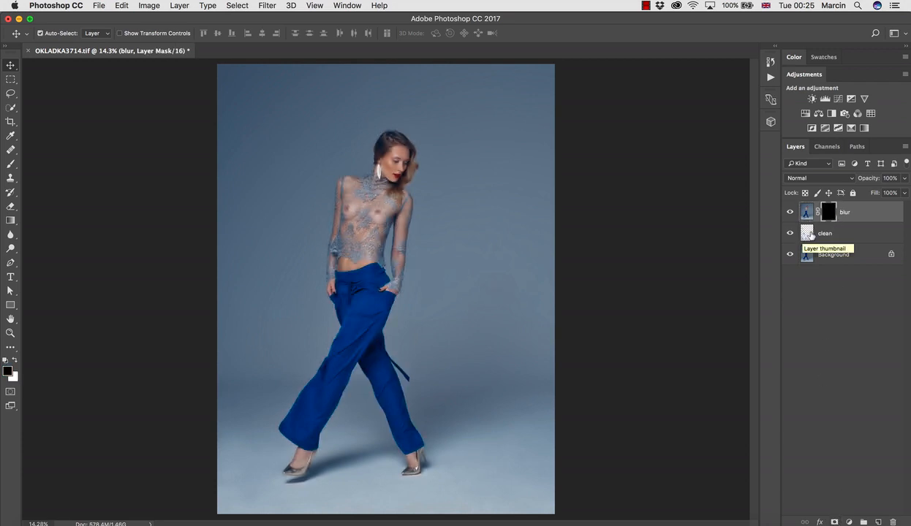
left_click(344, 396, "super")
key("z")
left_click_drag(395, 430, 407, 299)
mouse_move(420, 350)
left_mouse_down()
mouse_move(395, 345)
mouse_move(437, 345)
left_mouse_up()
left_click_drag(420, 256, 433, 402)
left_click_drag(433, 275, 407, 268)
key("super+0")
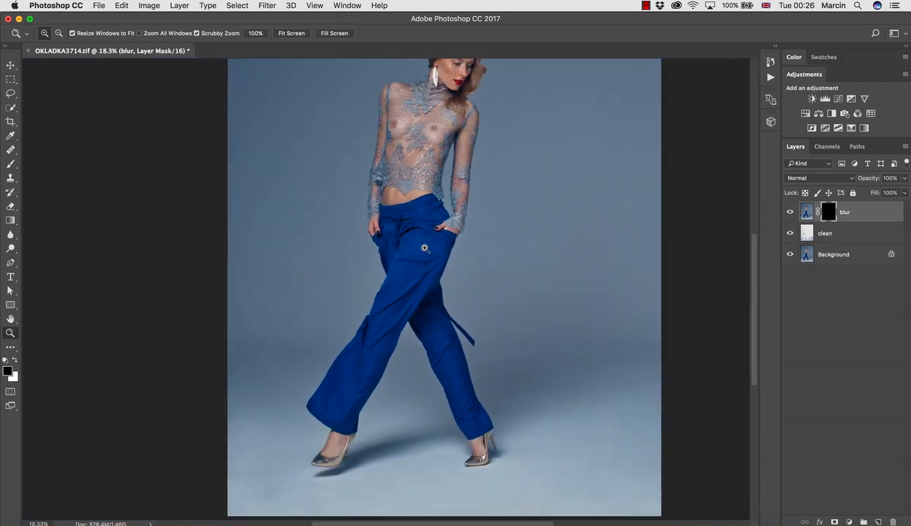
View the blur layer's mask on its own and invert it back to white
key("alt")
left_click(829, 217, "alt")
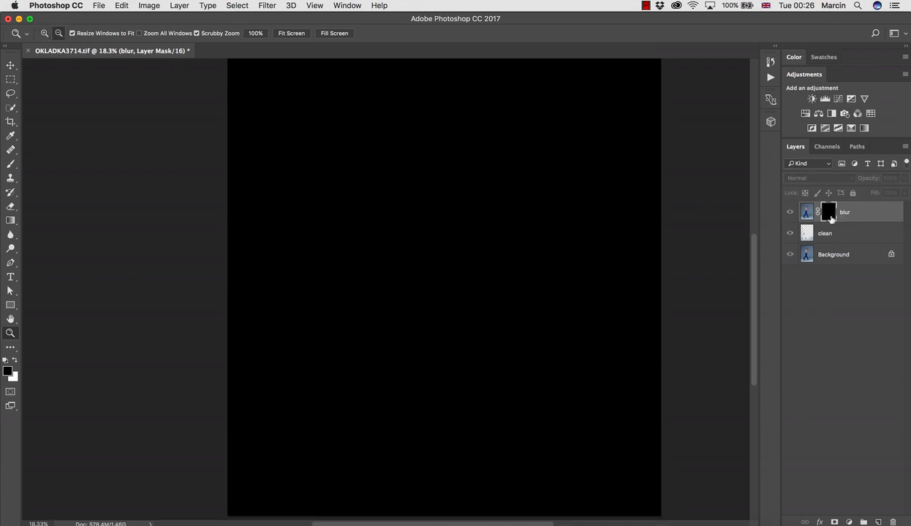
left_click(822, 214, "alt")
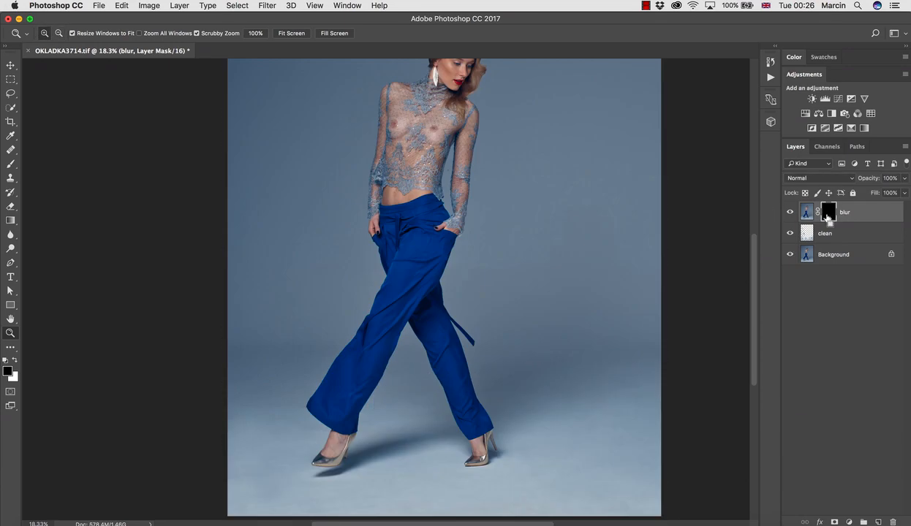
key("super+i")
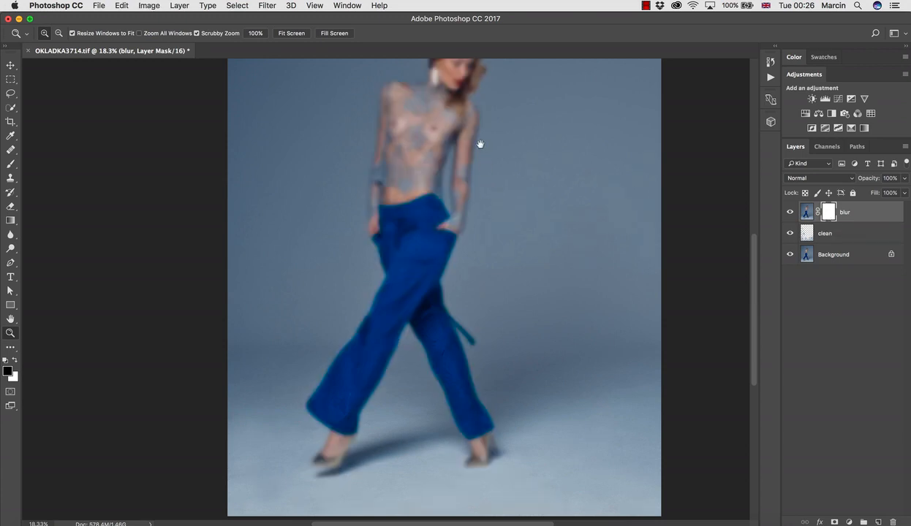
Paint black on the blur layer's mask with a soft 300 brush over the hair above the model's ear
left_click_drag(480, 145, 465, 236)
left_click_drag(427, 134, 492, 150)
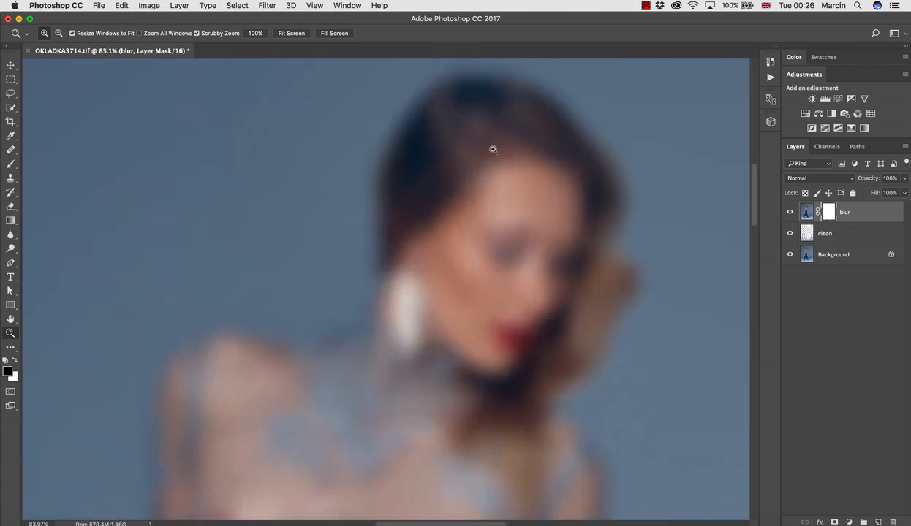
key("b")
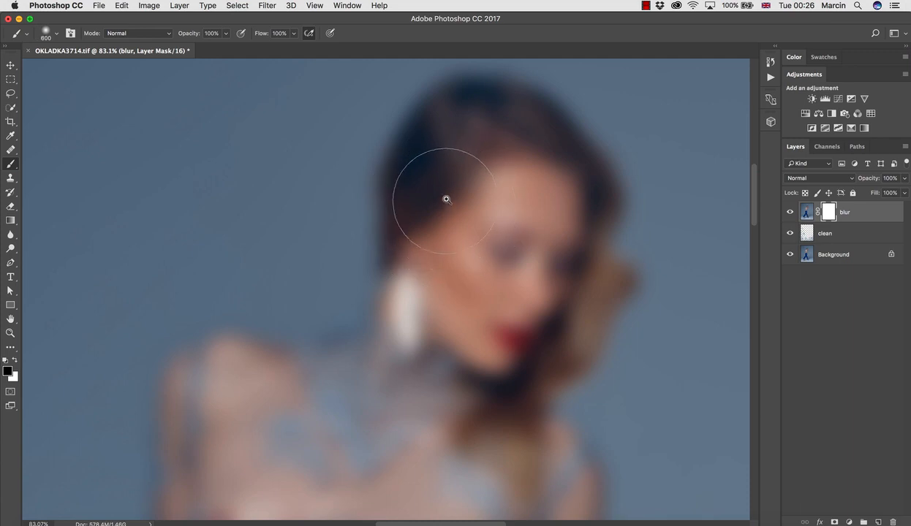
key("bracketleft")
key("bracketleft")
key("bracketleft")
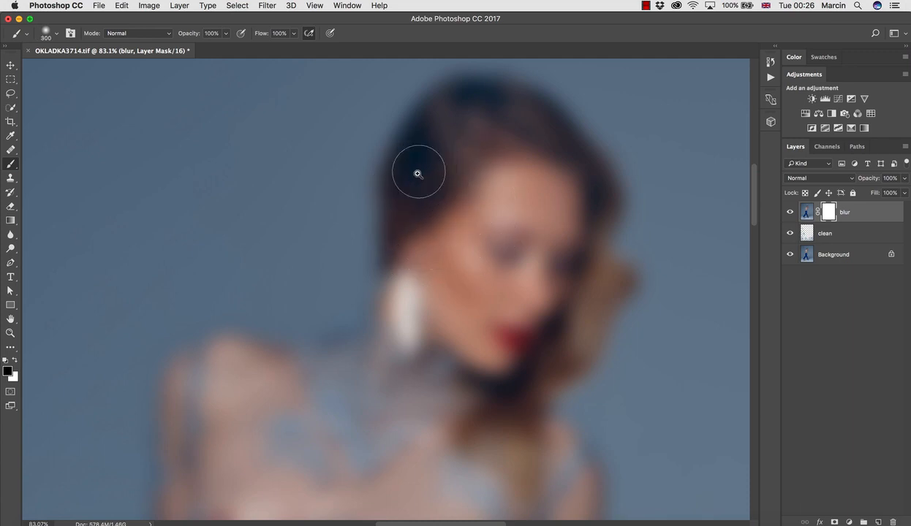
mouse_move(418, 174)
left_mouse_down()
mouse_move(429, 148)
mouse_move(420, 227)
mouse_move(413, 205)
left_mouse_up()
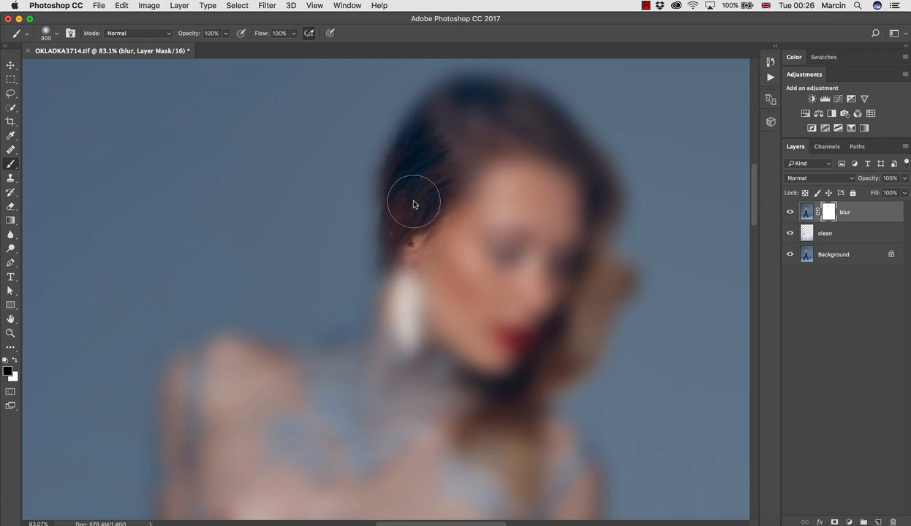
Mask the blur off the back of the hair down to the neck and collar with a 175 brush
key("bracketleft")
key("bracketleft")
key("bracketleft")
mouse_move(411, 148)
left_mouse_down()
mouse_move(384, 190)
mouse_move(381, 177)
mouse_move(369, 283)
mouse_move(379, 275)
mouse_move(362, 316)
left_mouse_up()
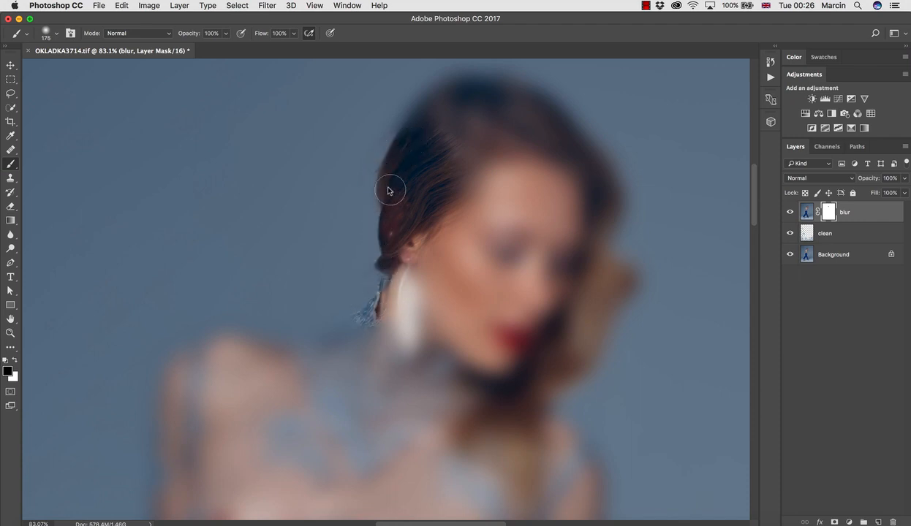
Mask the blur off the crown, the outer hair edge and the hair above the forehead with the 175 brush
key("space")
left_click_drag(416, 138, 414, 184)
mouse_move(398, 153)
left_mouse_down()
mouse_move(428, 138)
mouse_move(471, 137)
mouse_move(425, 131)
mouse_move(475, 131)
mouse_move(524, 150)
mouse_move(561, 198)
left_mouse_up()
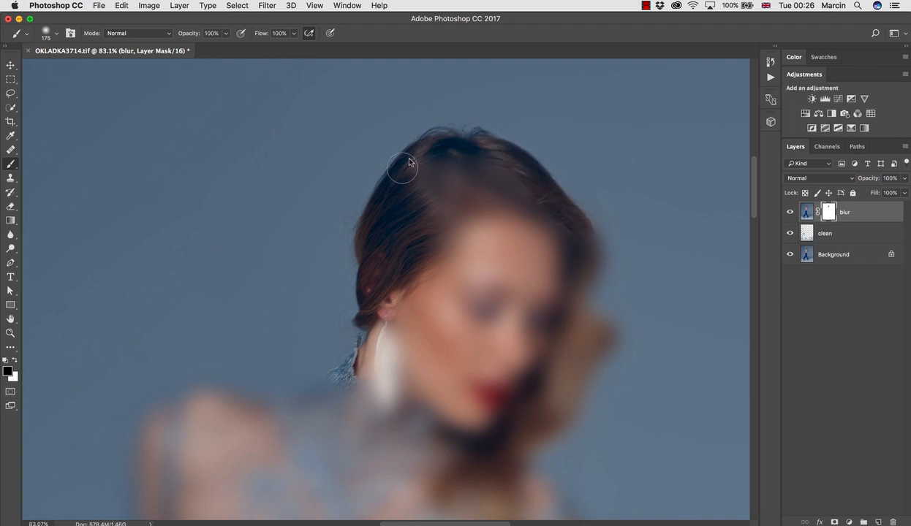
mouse_move(409, 162)
left_mouse_down()
mouse_move(433, 152)
mouse_move(427, 193)
mouse_move(455, 165)
mouse_move(447, 187)
mouse_move(471, 223)
mouse_move(498, 198)
left_mouse_up()
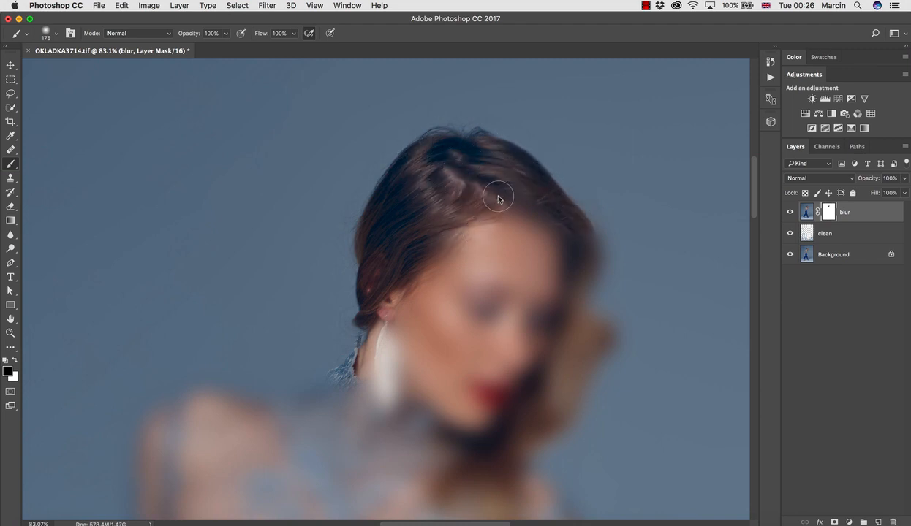
Enlarge the brush to 250 and mask the blur off the wavy hair on the far side of the face
key("bracketright")
key("bracketright")
mouse_move(566, 198)
left_mouse_down()
mouse_move(597, 256)
mouse_move(591, 239)
mouse_move(588, 306)
mouse_move(573, 316)
mouse_move(539, 204)
mouse_move(568, 224)
mouse_move(557, 255)
mouse_move(562, 235)
mouse_move(533, 247)
left_mouse_up()
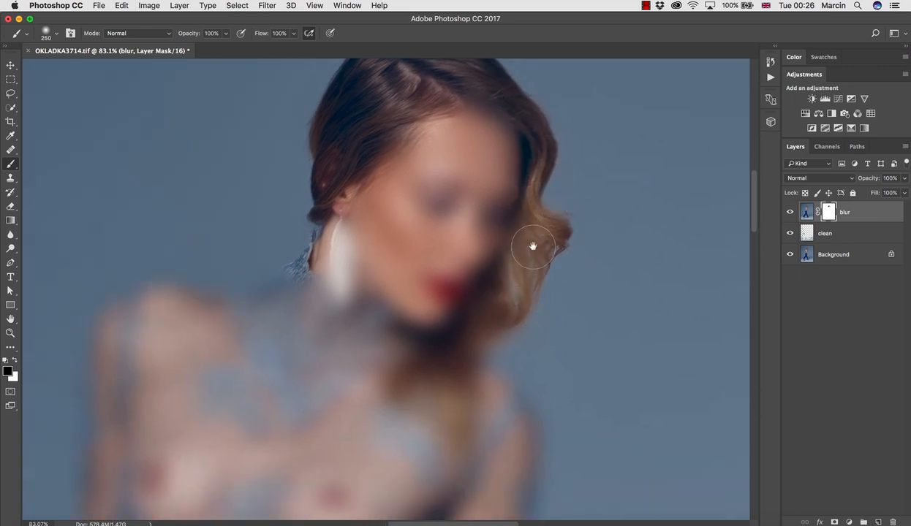
mouse_move(479, 327)
left_mouse_down()
mouse_move(451, 234)
mouse_move(498, 284)
mouse_move(504, 360)
mouse_move(484, 297)
mouse_move(477, 178)
left_mouse_up()
Mask the blur off the lace sleeve down to the cuff and off the adjacent torso and trouser waist edge with the 250 brush
mouse_move(497, 248)
left_mouse_down()
mouse_move(477, 335)
mouse_move(481, 201)
mouse_move(456, 375)
mouse_move(468, 201)
mouse_move(450, 294)
mouse_move(413, 362)
mouse_move(396, 351)
left_mouse_up()
left_click(436, 195)
mouse_move(417, 272)
left_mouse_down()
mouse_move(423, 336)
mouse_move(399, 276)
mouse_move(410, 353)
mouse_move(398, 237)
mouse_move(405, 270)
left_mouse_up()
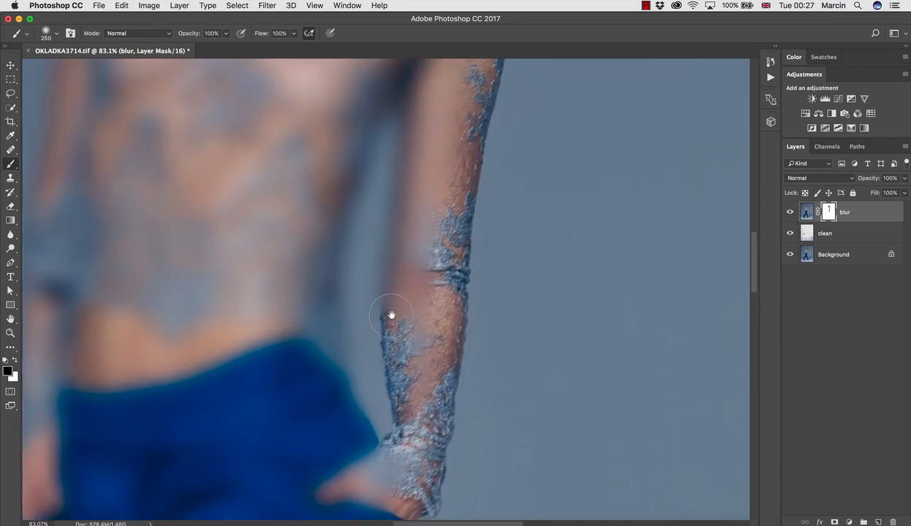
mouse_move(390, 315)
left_mouse_down()
mouse_move(386, 274)
mouse_move(406, 149)
mouse_move(411, 215)
left_mouse_up()
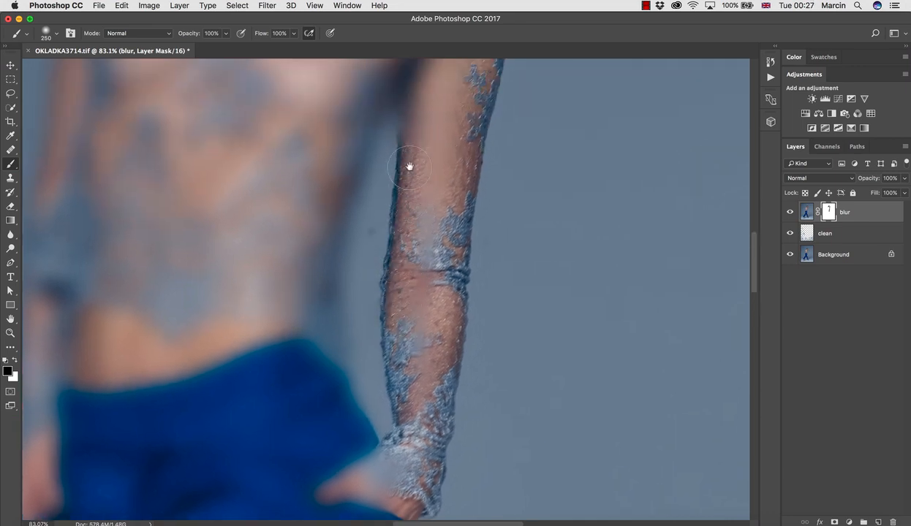
mouse_move(402, 116)
left_mouse_down()
mouse_move(401, 77)
mouse_move(349, 198)
mouse_move(339, 274)
mouse_move(346, 406)
mouse_move(352, 336)
left_mouse_up()
mouse_move(338, 272)
left_mouse_down()
mouse_move(350, 280)
mouse_move(368, 372)
mouse_move(385, 380)
mouse_move(386, 284)
left_mouse_up()
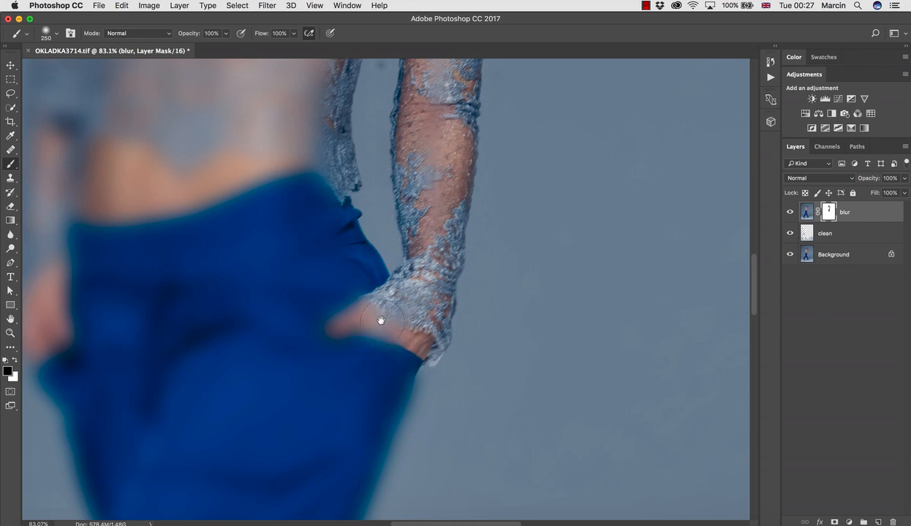
Add a new layer and heal the dark spot on the backdrop between the arm and the torso
left_click_drag(386, 207, 386, 299)
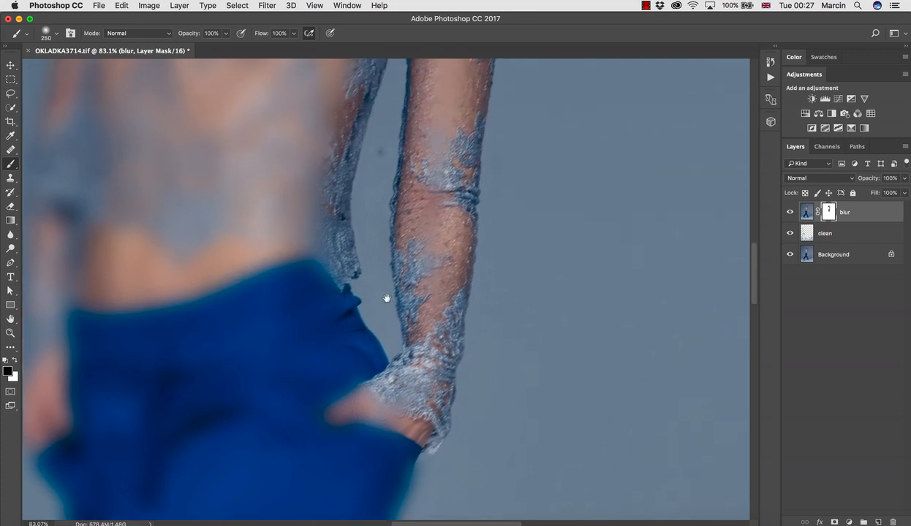
left_click(878, 522)
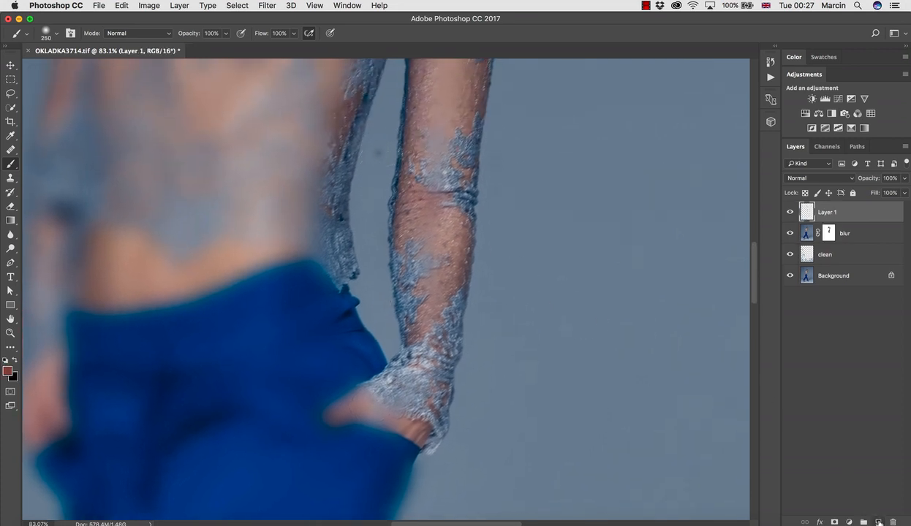
key("j")
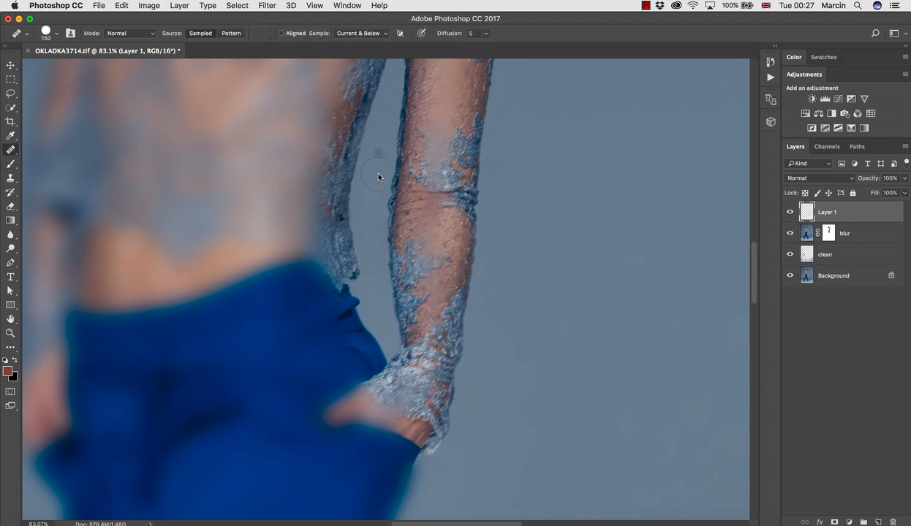
left_click(378, 174)
left_click(380, 153)
Rename the new healing layer as "clean up"
type("clean")
key("Return")
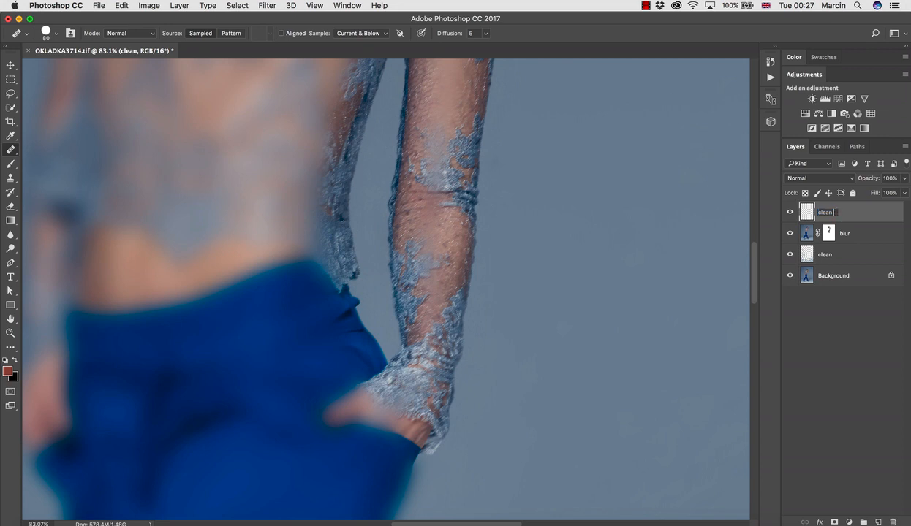
type("clean up")
key("Return")
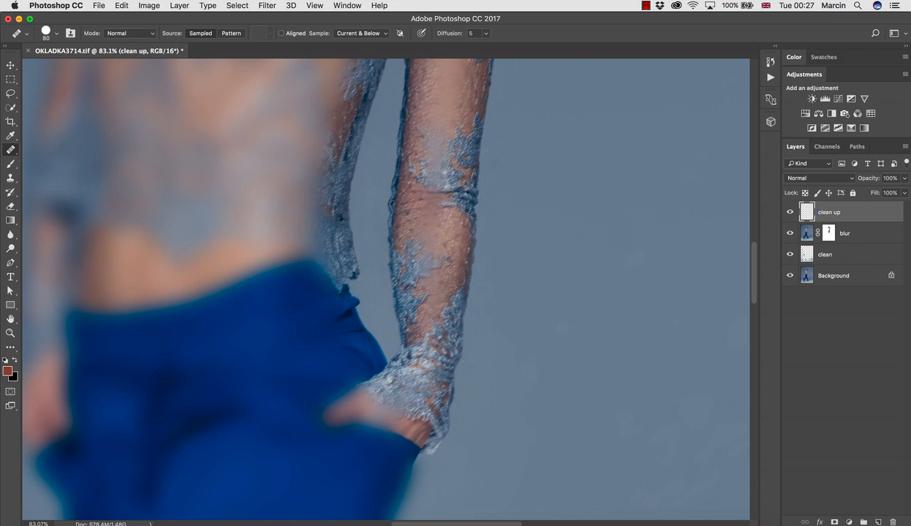
Return to the blur layer's mask and, painting black with a 250 brush, mask the blur off the lace along the torso's side
left_click(830, 233)
key("b")
key("d")
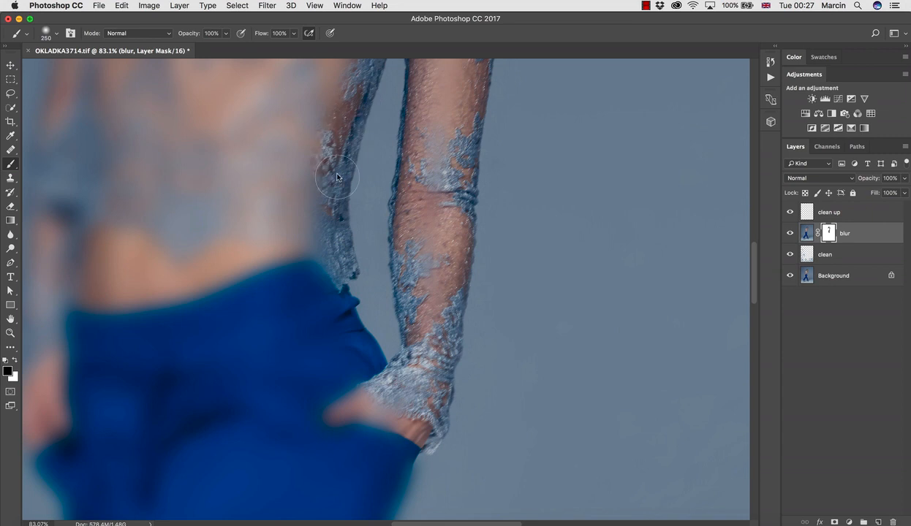
left_click_drag(348, 182, 328, 259)
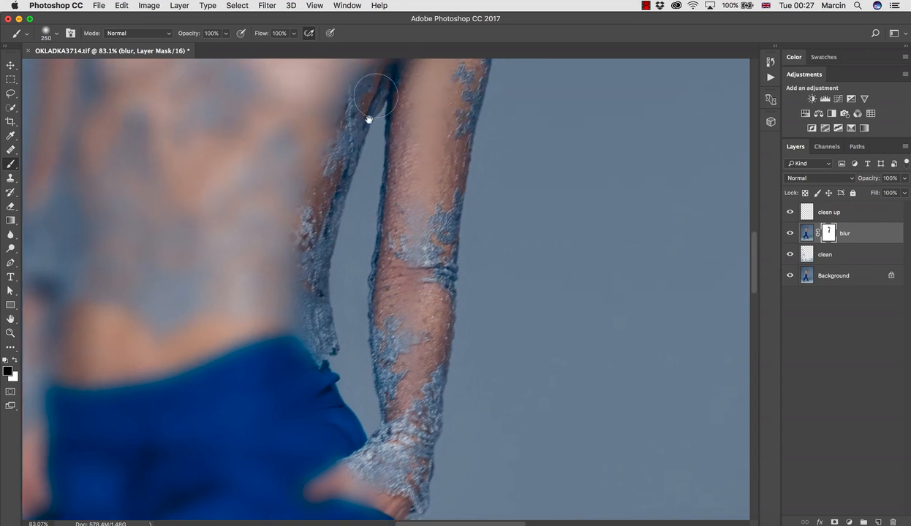
left_click_drag(368, 119, 358, 174)
left_click_drag(391, 347, 385, 239)
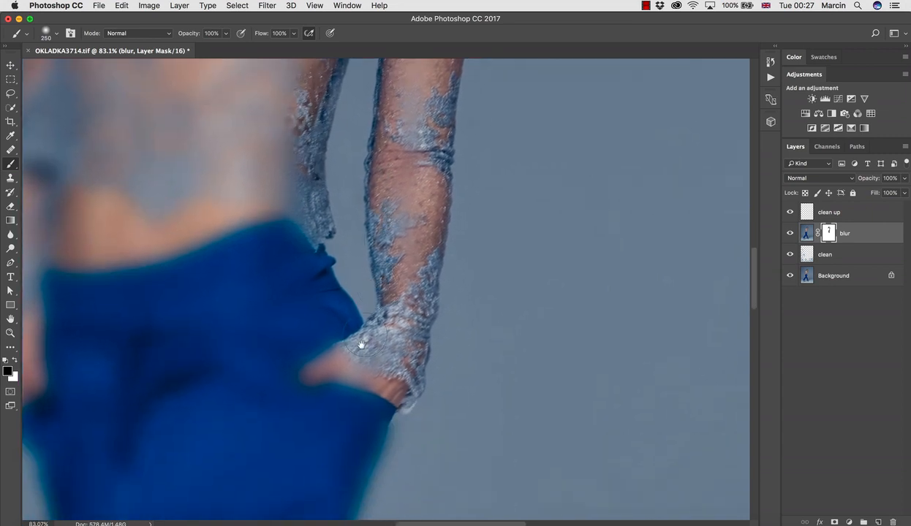
Mask the blur off the trousers' back edge from the pocket down to the thigh and along the hanging strap
mouse_move(353, 347)
left_mouse_down()
mouse_move(380, 203)
mouse_move(412, 186)
left_mouse_up()
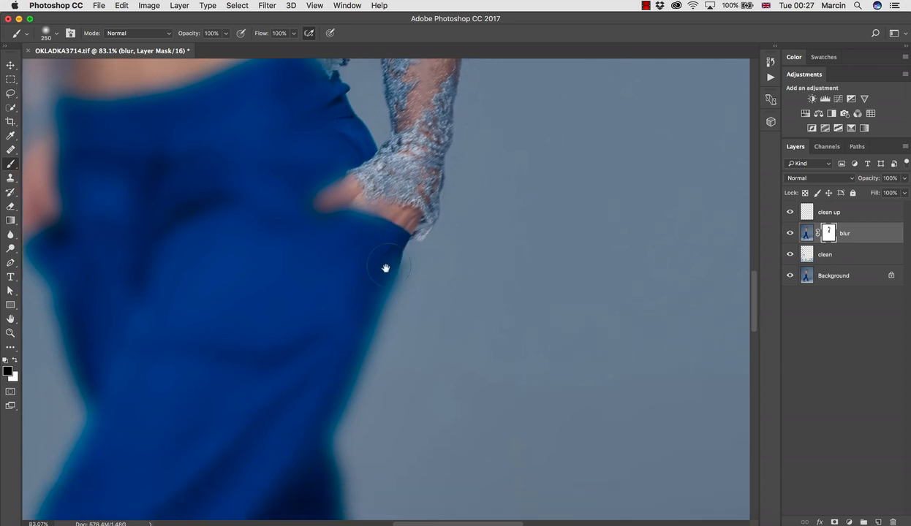
mouse_move(339, 348)
left_mouse_down()
mouse_move(371, 165)
mouse_move(350, 271)
mouse_move(329, 314)
left_mouse_up()
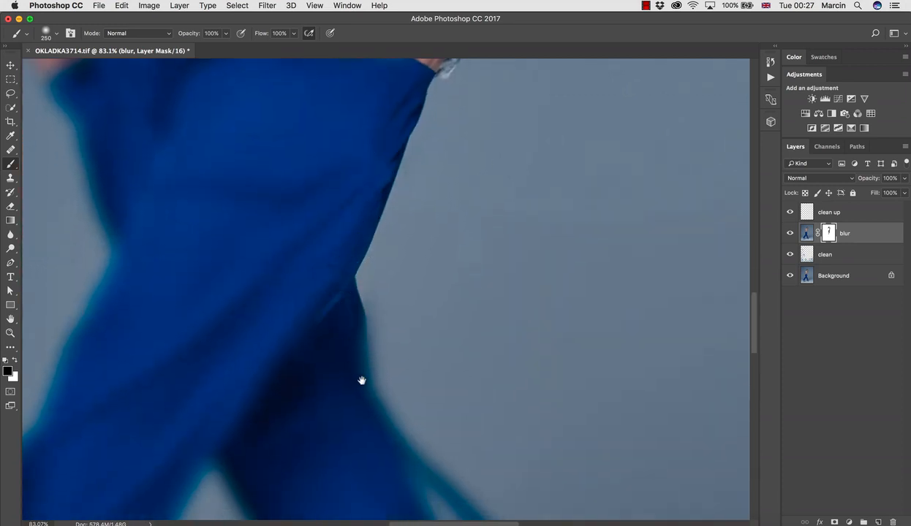
left_click_drag(361, 380, 348, 296)
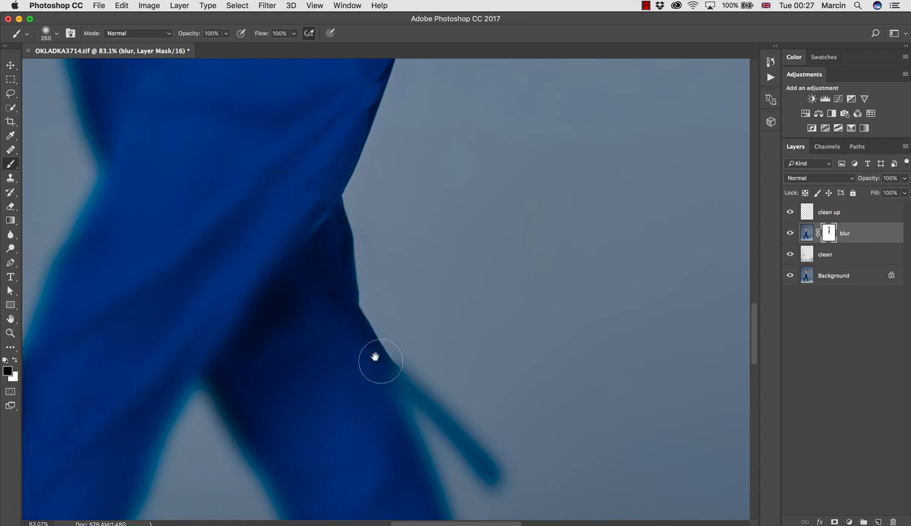
left_click_drag(375, 357, 326, 271)
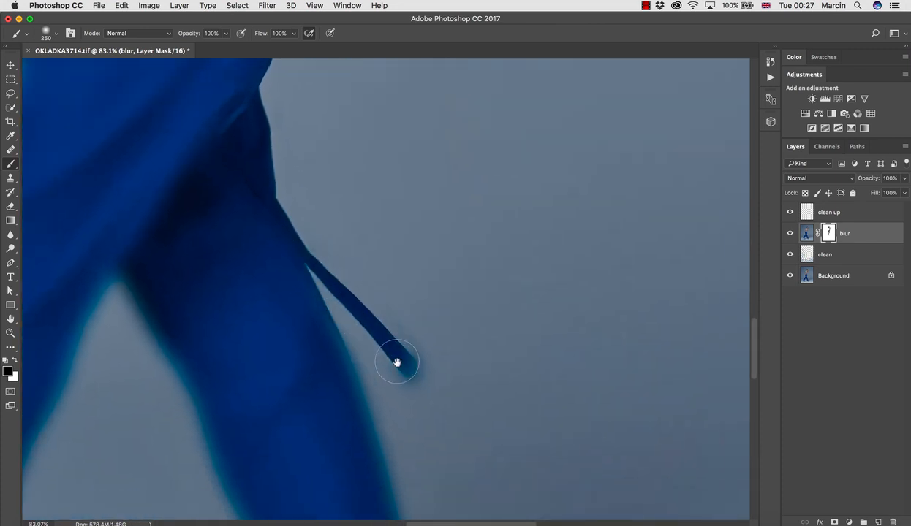
left_click_drag(397, 363, 402, 361)
Mask the blur off the rear leg's outer trouser edge from below the strap down to the hem corner
left_click_drag(368, 288, 286, 183)
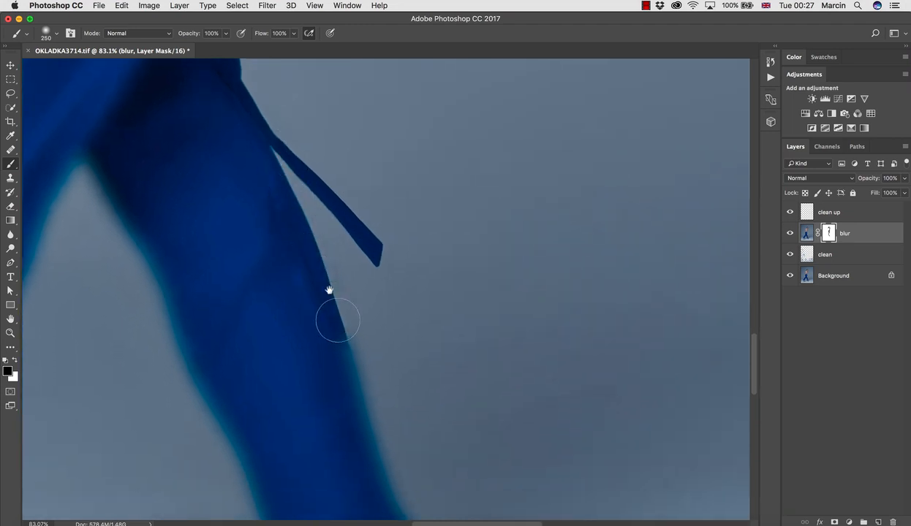
left_click_drag(340, 343, 319, 179)
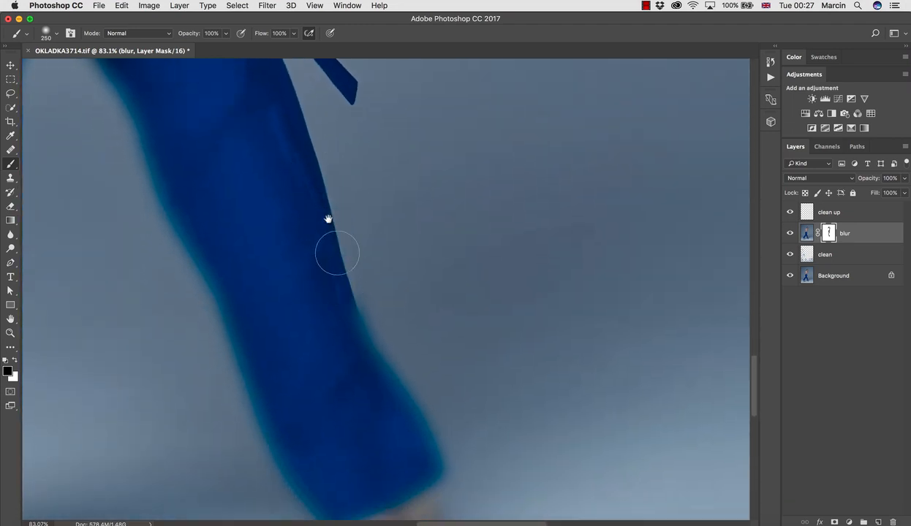
mouse_move(356, 327)
left_mouse_down()
mouse_move(367, 256)
mouse_move(346, 184)
left_mouse_up()
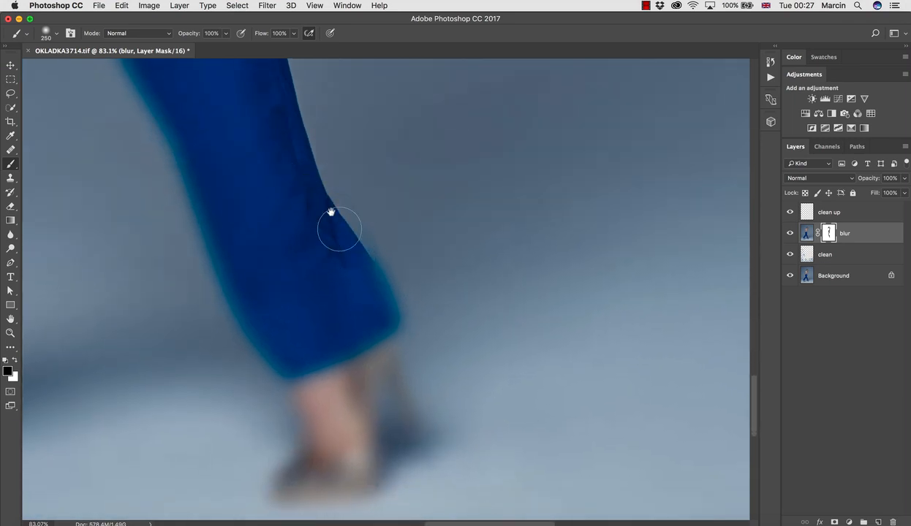
key("z")
left_click_drag(389, 349, 436, 345)
left_click_drag(388, 273, 397, 276)
key("b")
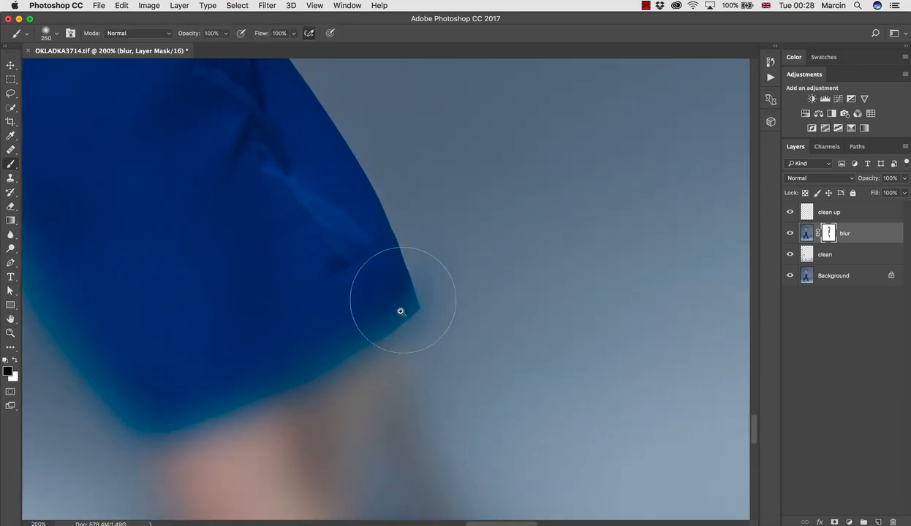
left_click_drag(401, 310, 395, 298)
Reduce the brush to 175 and mask the blur off the rear foot's ankle, metallic shoe and stiletto heel
left_click_drag(372, 256, 344, 133)
mouse_move(367, 193)
left_mouse_down()
mouse_move(356, 250)
mouse_move(367, 259)
mouse_move(374, 330)
mouse_move(372, 303)
mouse_move(392, 340)
mouse_move(369, 263)
left_mouse_up()
key("bracketleft")
key("bracketleft")
mouse_move(314, 129)
left_mouse_down()
mouse_move(288, 183)
mouse_move(273, 256)
left_mouse_up()
mouse_move(295, 247)
left_mouse_down()
mouse_move(310, 162)
mouse_move(303, 241)
mouse_move(313, 291)
mouse_move(288, 340)
mouse_move(169, 373)
mouse_move(93, 373)
mouse_move(91, 322)
mouse_move(155, 258)
mouse_move(155, 209)
mouse_move(218, 339)
left_mouse_up()
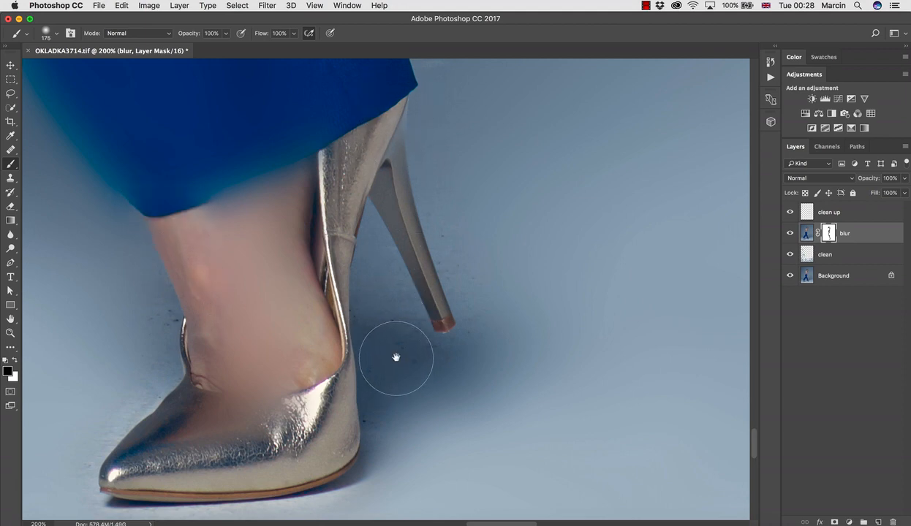
Switch to white with a 100 brush and restore the blur on the floor shadow beside the rear shoe
key("x")
key("bracketleft")
key("bracketleft")
key("bracketleft")
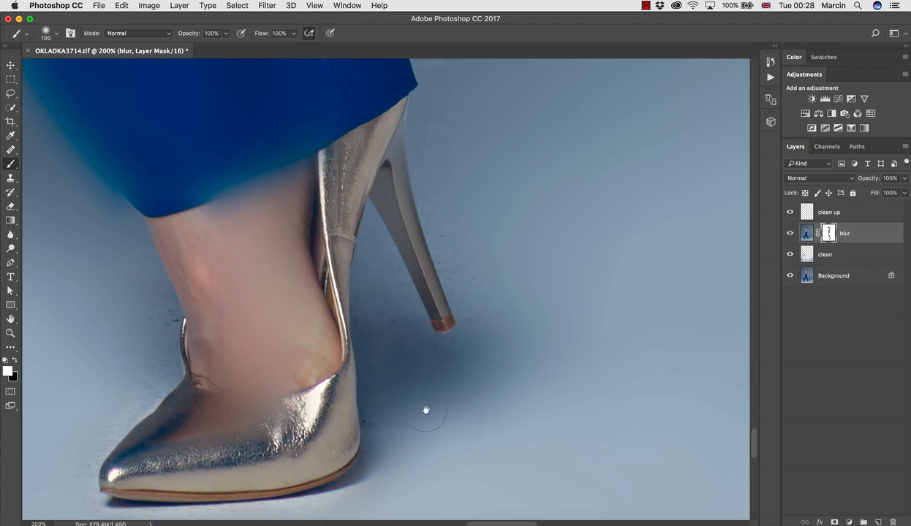
left_click_drag(440, 381, 412, 384)
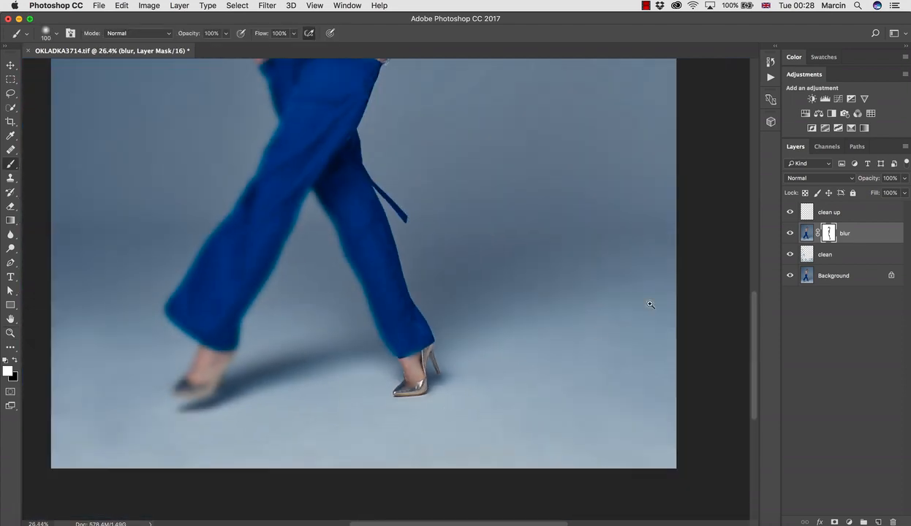
Compare the photo with and without the blur layer
left_click(789, 233)
left_click(790, 233)
left_click(790, 233)
left_click(789, 234)
Switch back to black with a 175 brush and mask the blur off the floor shadow under the rear heel
left_click_drag(397, 383, 534, 383)
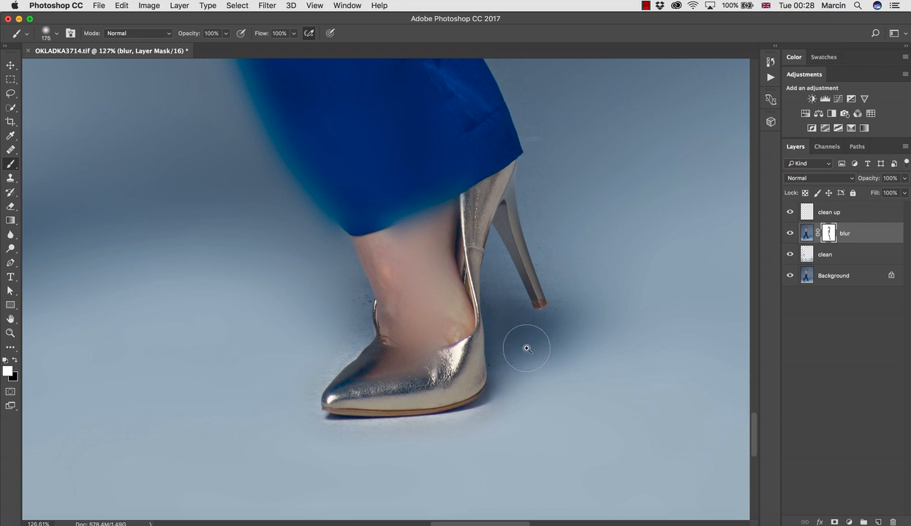
key("x")
mouse_move(511, 336)
left_mouse_down()
mouse_move(521, 345)
mouse_move(514, 330)
mouse_move(539, 322)
mouse_move(517, 345)
left_mouse_up()
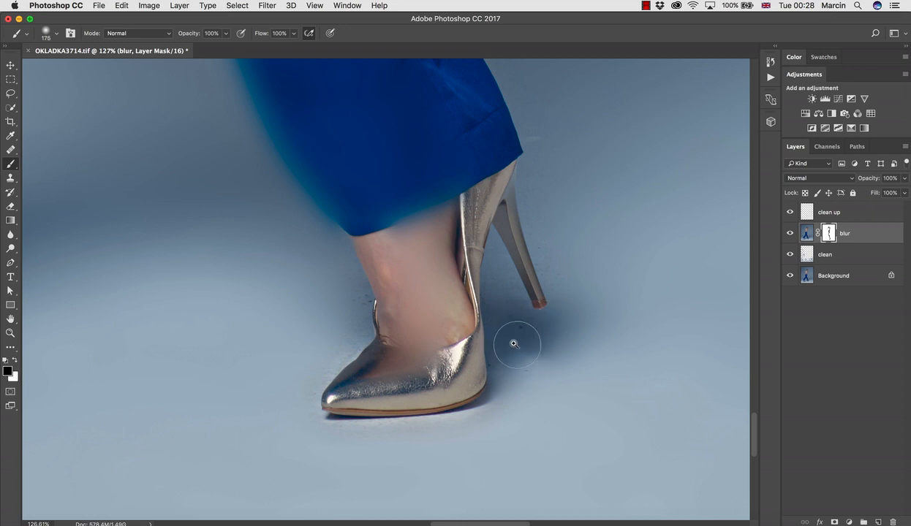
Mask the blur off the rear leg's inner trouser edge from the hem up towards the crotch with the 175 brush
mouse_move(376, 301)
left_mouse_down()
mouse_move(350, 222)
mouse_move(374, 291)
mouse_move(405, 335)
left_mouse_up()
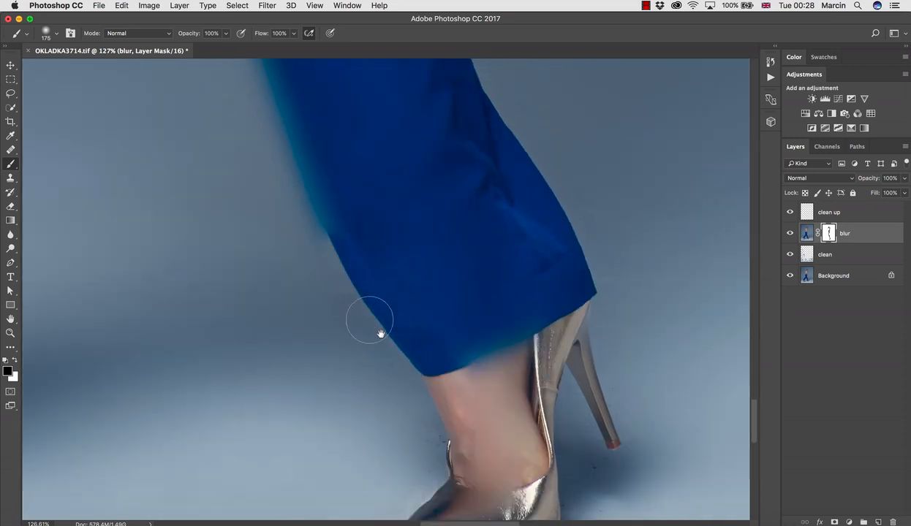
left_click_drag(366, 226, 391, 349)
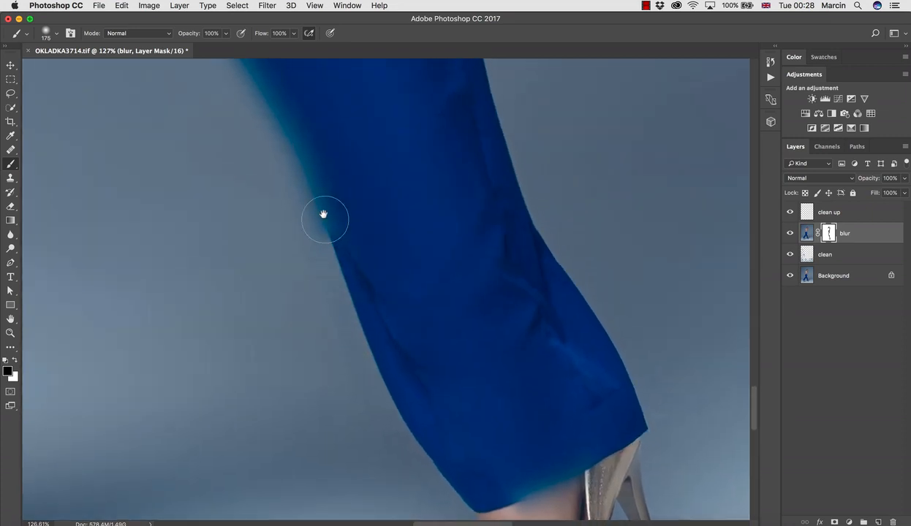
left_click_drag(274, 147, 335, 283)
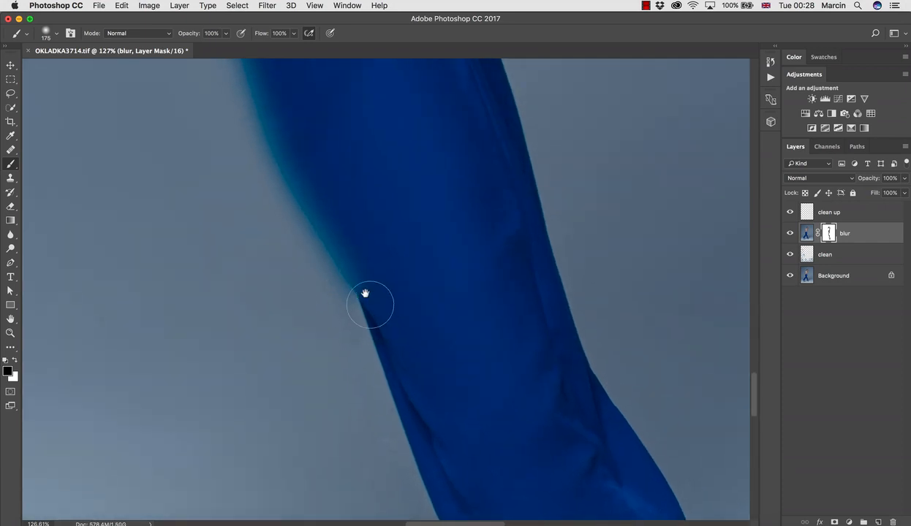
left_click_drag(303, 154, 340, 286)
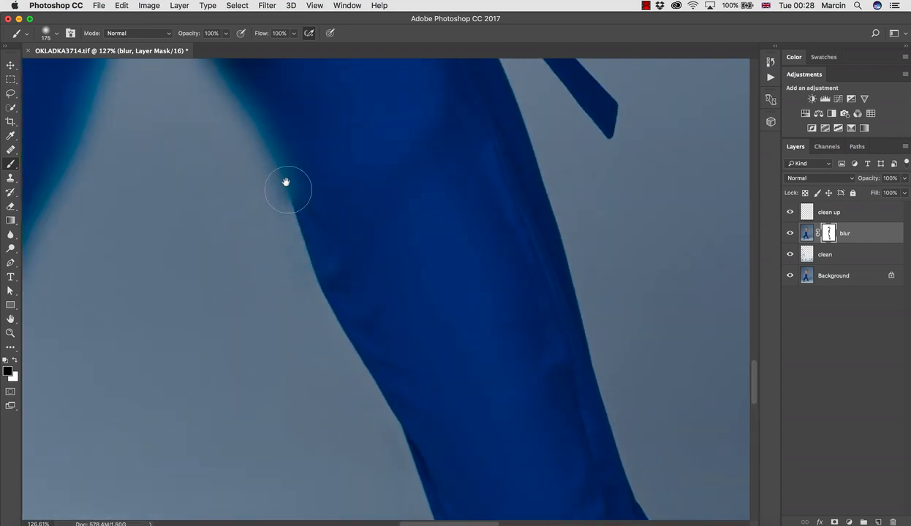
left_click_drag(267, 155, 344, 297)
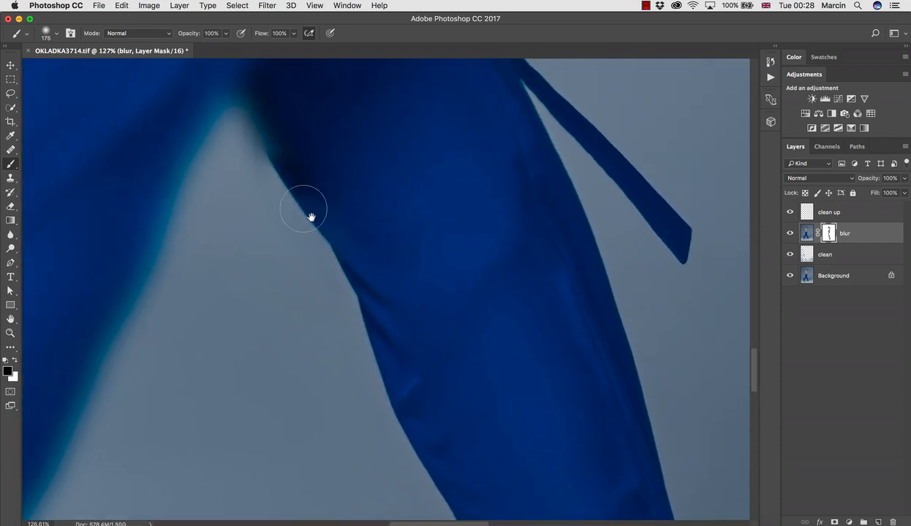
Mask the blur off the crotch and the front leg's inner trouser edge down towards the lower leg
left_click_drag(191, 216, 334, 209)
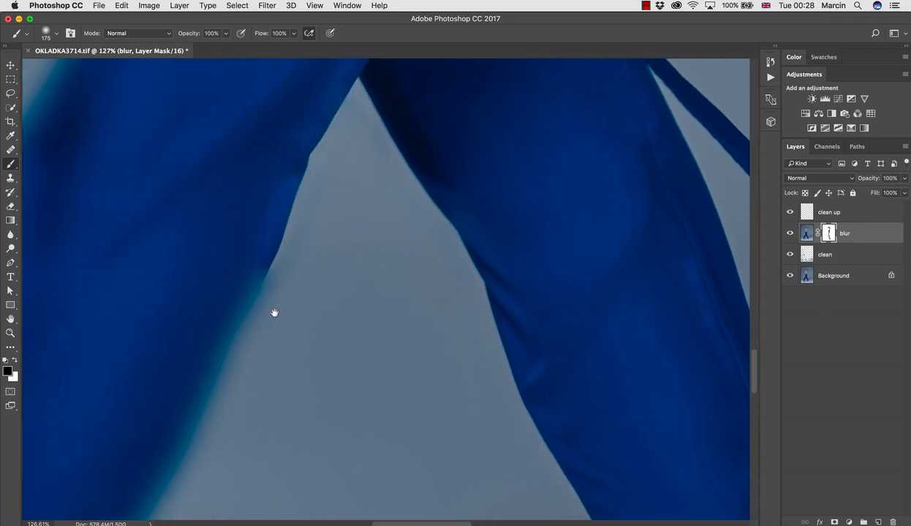
mouse_move(274, 311)
left_mouse_down()
mouse_move(381, 201)
mouse_move(390, 185)
mouse_move(309, 253)
mouse_move(287, 295)
mouse_move(396, 169)
mouse_move(423, 120)
left_mouse_up()
mouse_move(376, 140)
left_mouse_down()
mouse_move(314, 226)
mouse_move(310, 252)
left_mouse_up()
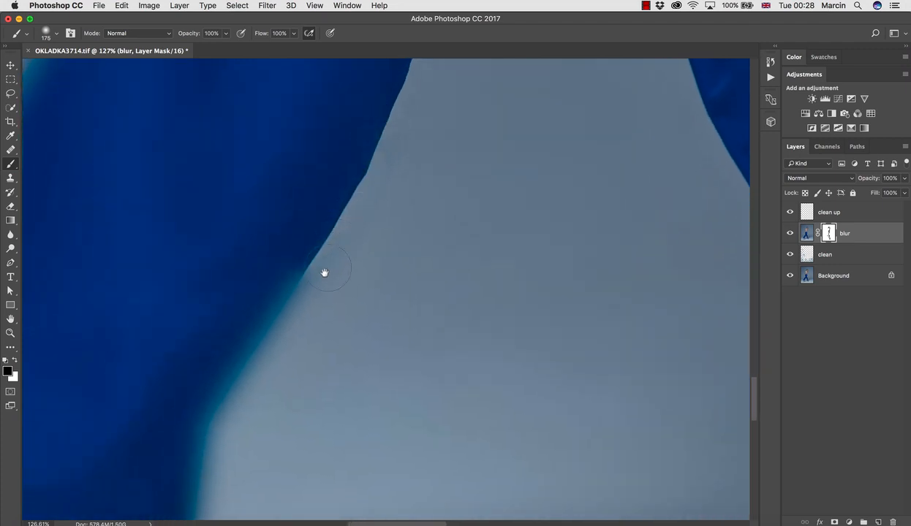
Mask the blur off the front foot's shoe and ankle and along the front trouser hem
key("z")
mouse_move(339, 319)
left_mouse_down()
mouse_move(301, 308)
mouse_move(315, 332)
mouse_move(318, 306)
mouse_move(277, 367)
mouse_move(272, 394)
mouse_move(284, 411)
mouse_move(325, 254)
left_mouse_up()
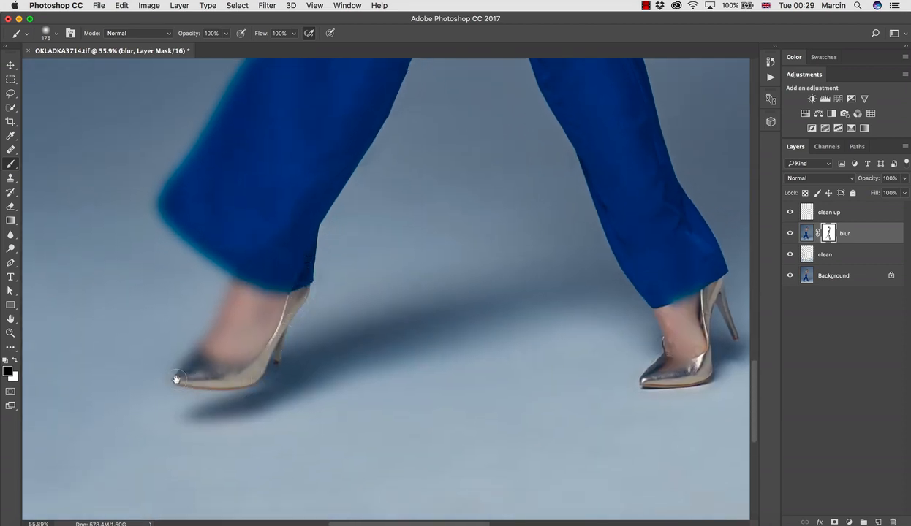
mouse_move(189, 358)
left_mouse_down()
mouse_move(221, 297)
mouse_move(216, 320)
left_mouse_up()
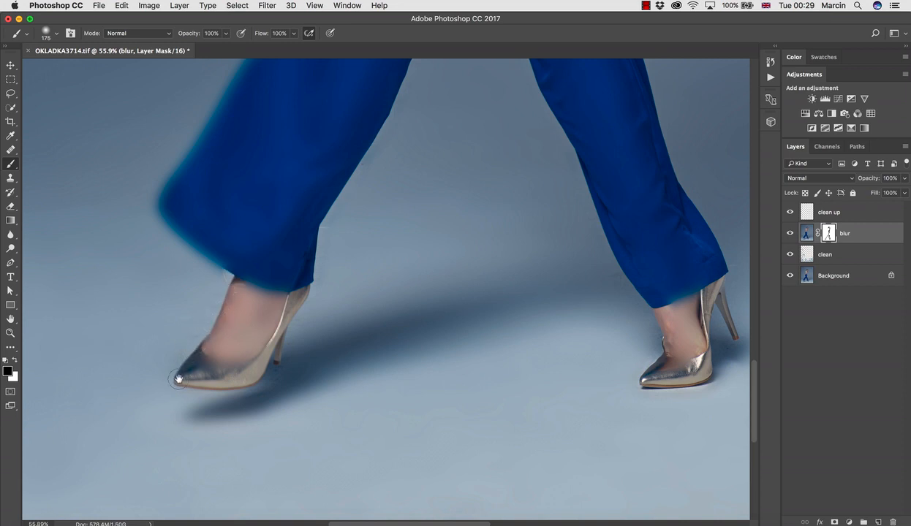
mouse_move(216, 270)
left_mouse_down()
mouse_move(161, 206)
mouse_move(295, 251)
left_mouse_up()
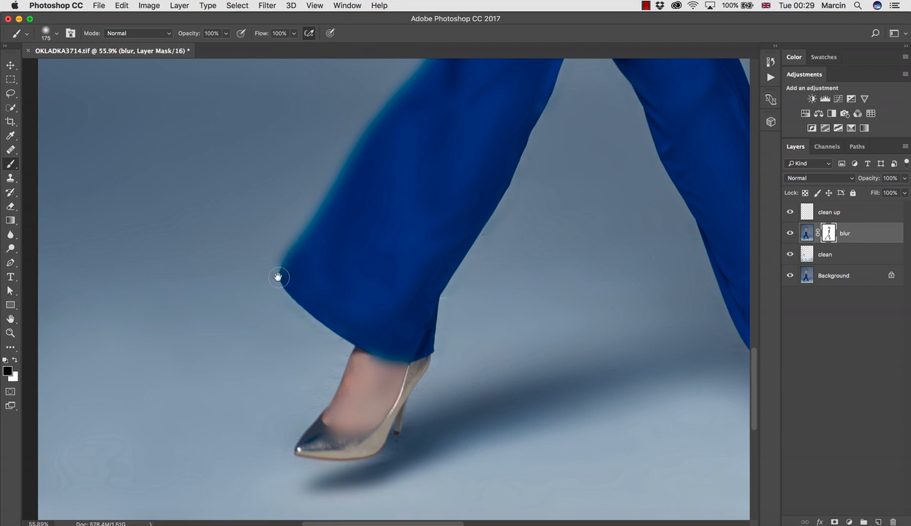
Mask the blur off the front leg's outer trouser edge from the hem up to the hip with the 175 brush
left_click_drag(345, 179, 300, 270)
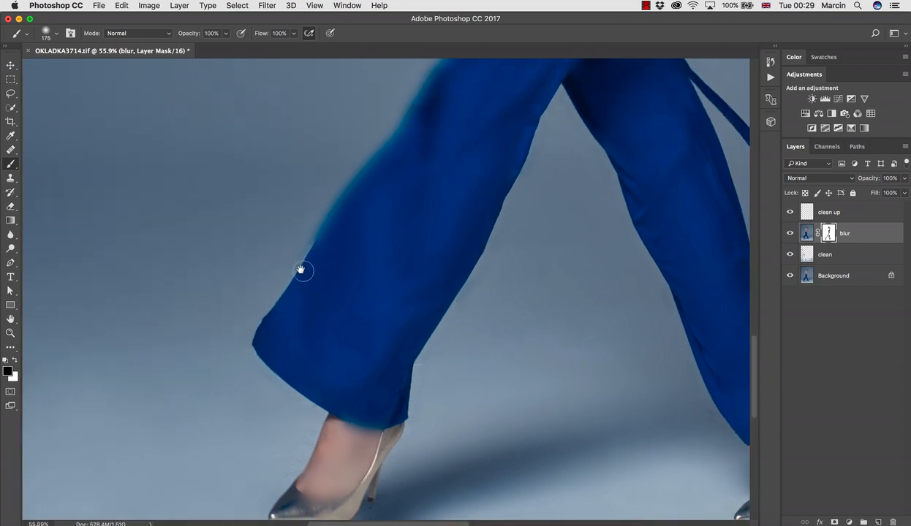
left_click_drag(367, 159, 349, 248)
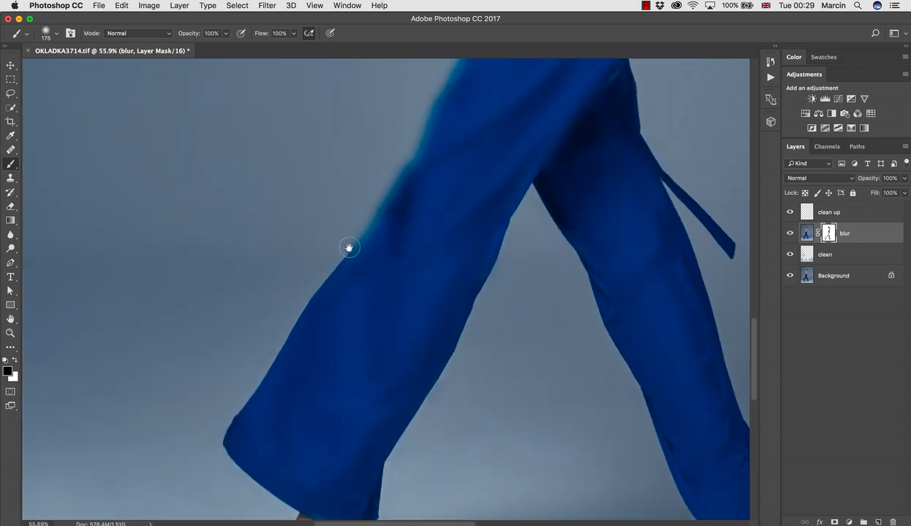
left_click_drag(416, 147, 393, 260)
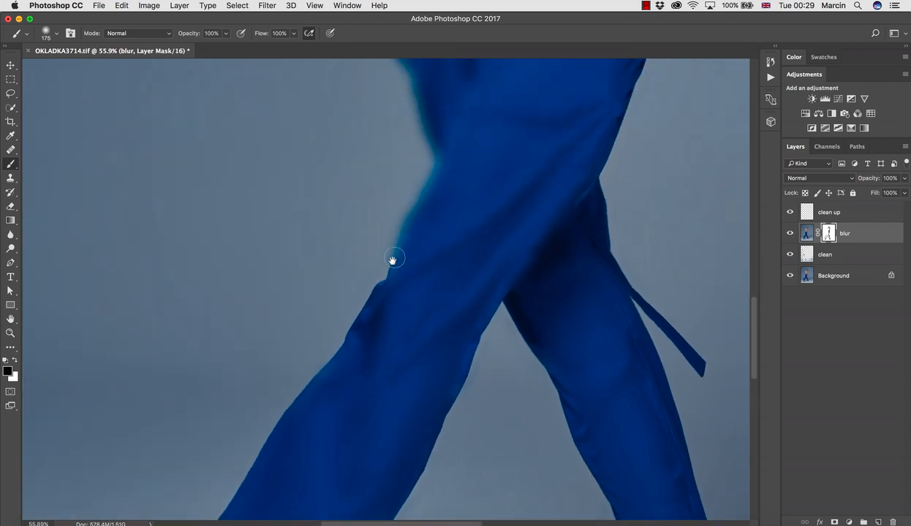
left_click_drag(433, 156, 447, 257)
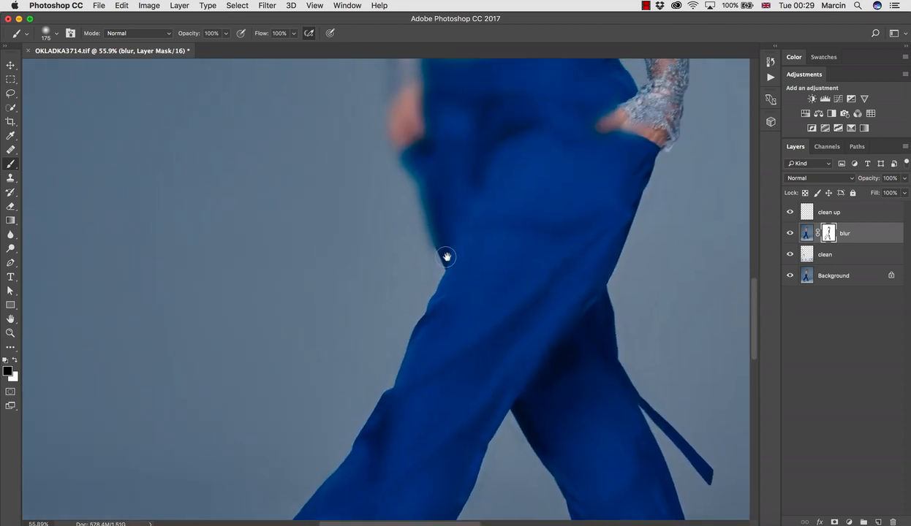
Enlarge the brush to 400 and mask the blur off the hanging hand and its lace sleeve up to the shoulder
mouse_move(411, 139)
left_mouse_down()
mouse_move(413, 233)
mouse_move(395, 228)
mouse_move(403, 121)
left_mouse_up()
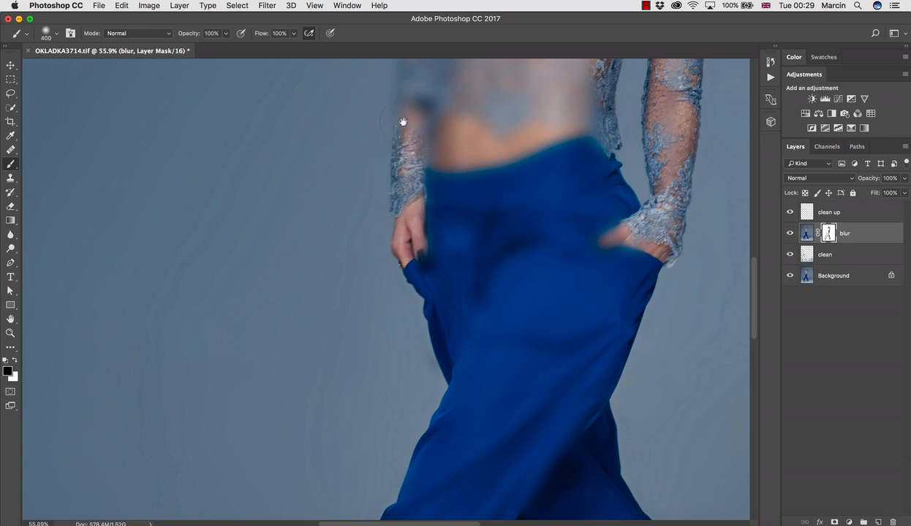
left_click_drag(433, 222, 403, 178)
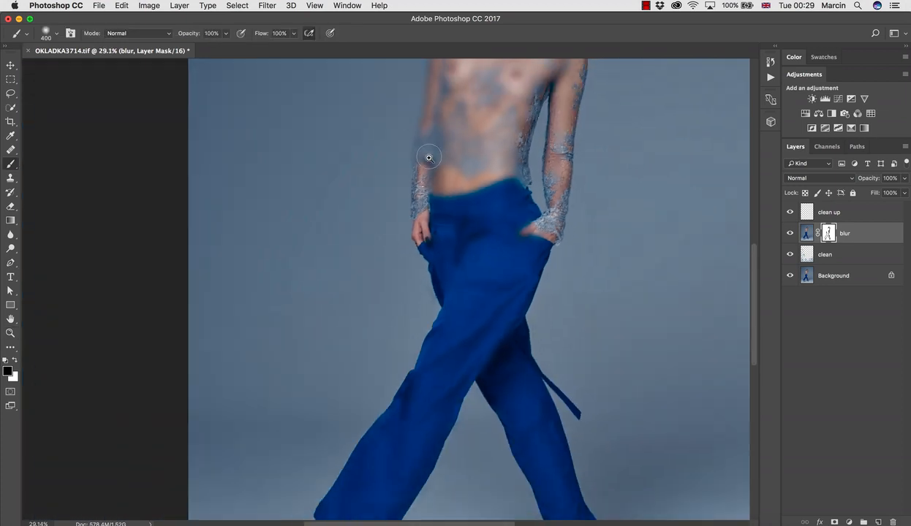
mouse_move(439, 110)
left_mouse_down()
mouse_move(431, 242)
mouse_move(490, 207)
mouse_move(466, 302)
left_mouse_up()
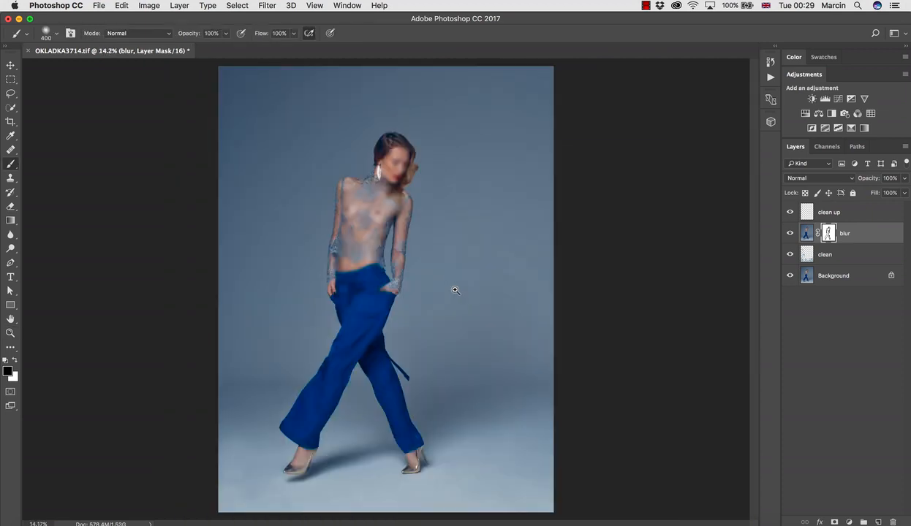
Mask the blur off the model's face, neck and upper chest with the 400 brush
key("z")
mouse_move(303, 125)
left_mouse_down()
mouse_move(366, 148)
mouse_move(325, 142)
left_mouse_up()
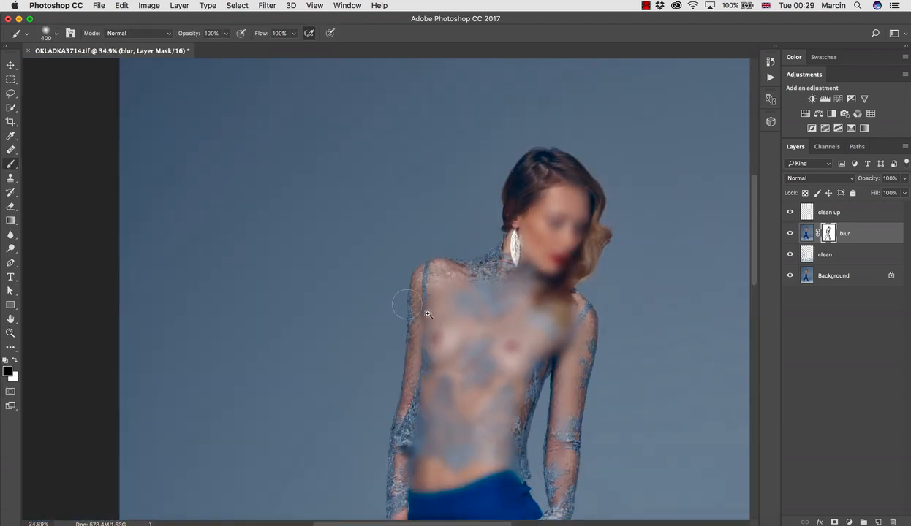
key("z")
left_click_drag(495, 351, 517, 347)
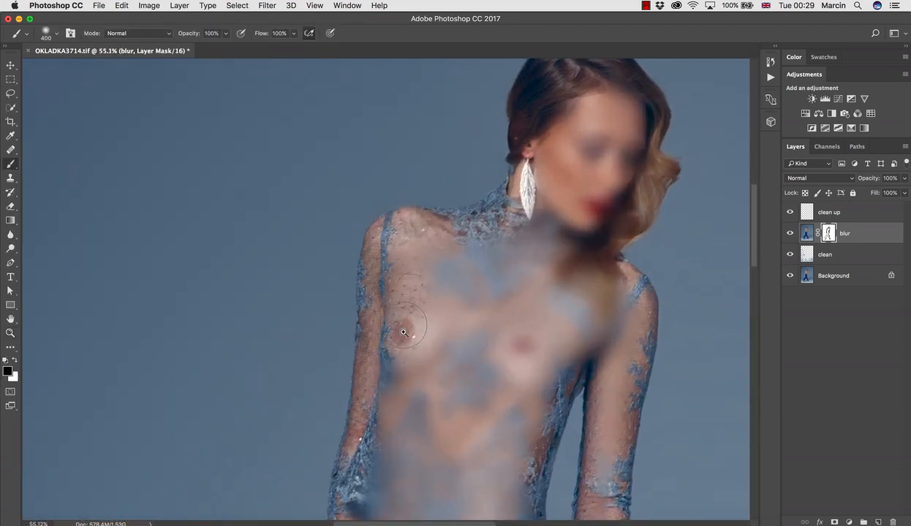
mouse_move(403, 332)
left_mouse_down()
mouse_move(541, 206)
mouse_move(570, 123)
mouse_move(597, 144)
mouse_move(601, 133)
mouse_move(582, 237)
mouse_move(553, 285)
left_mouse_up()
left_click_drag(496, 375, 485, 282)
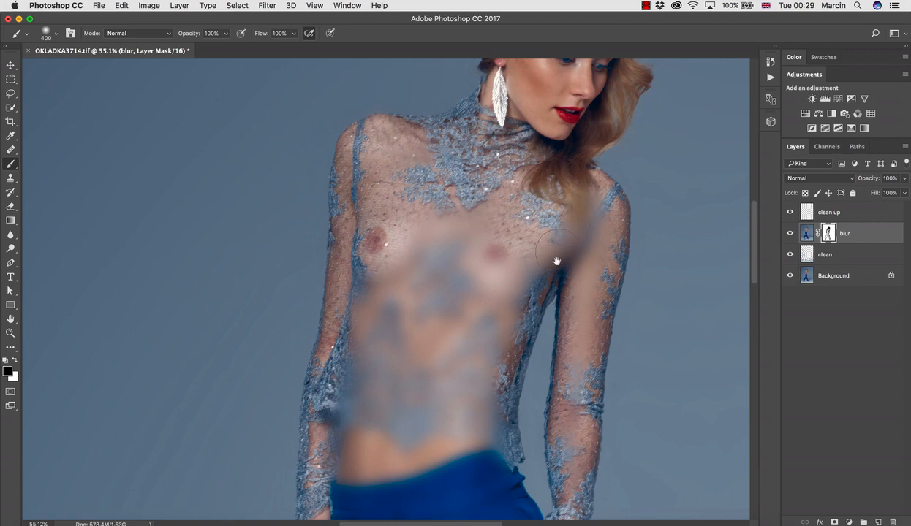
Mask the blur off the rest of the lace top, the midriff and the trouser waistband
left_click_drag(556, 261, 578, 250)
mouse_move(515, 325)
left_mouse_down()
mouse_move(475, 236)
mouse_move(424, 225)
mouse_move(376, 275)
mouse_move(346, 403)
mouse_move(487, 437)
mouse_move(465, 369)
mouse_move(462, 233)
left_mouse_up()
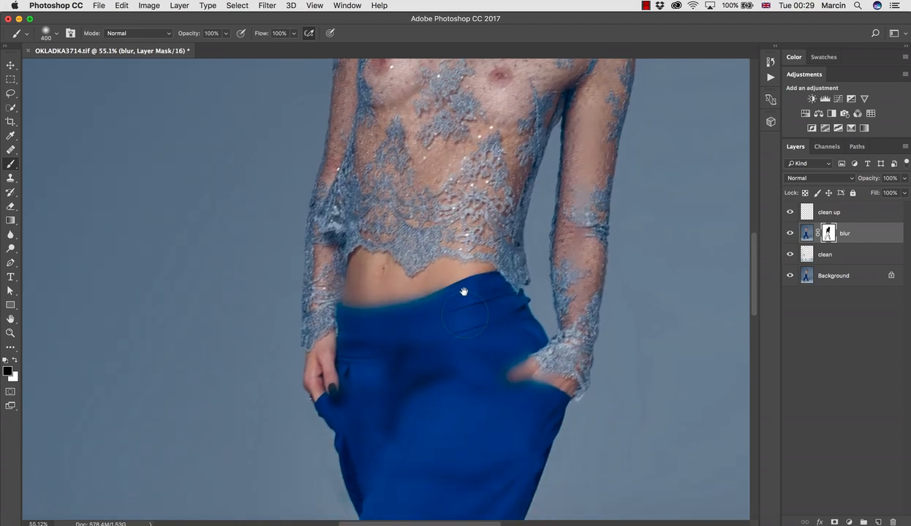
mouse_move(465, 315)
left_mouse_down()
mouse_move(437, 369)
mouse_move(372, 382)
mouse_move(367, 315)
mouse_move(403, 367)
left_mouse_up()
Mask the blur off the hand in the pocket and the inner area of the trousers with the 400 brush
key("z")
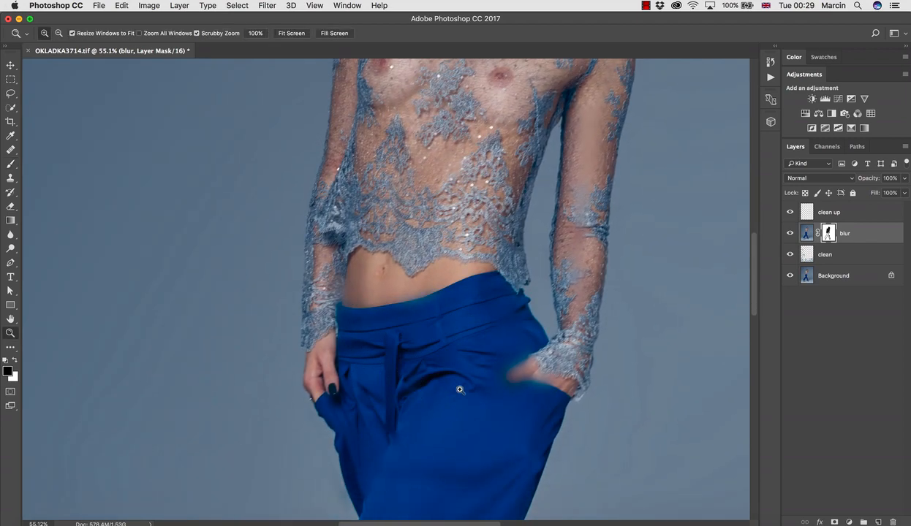
mouse_move(460, 390)
left_mouse_down()
mouse_move(417, 364)
mouse_move(422, 241)
left_mouse_up()
mouse_move(447, 265)
left_mouse_down()
mouse_move(458, 270)
mouse_move(497, 244)
left_mouse_up()
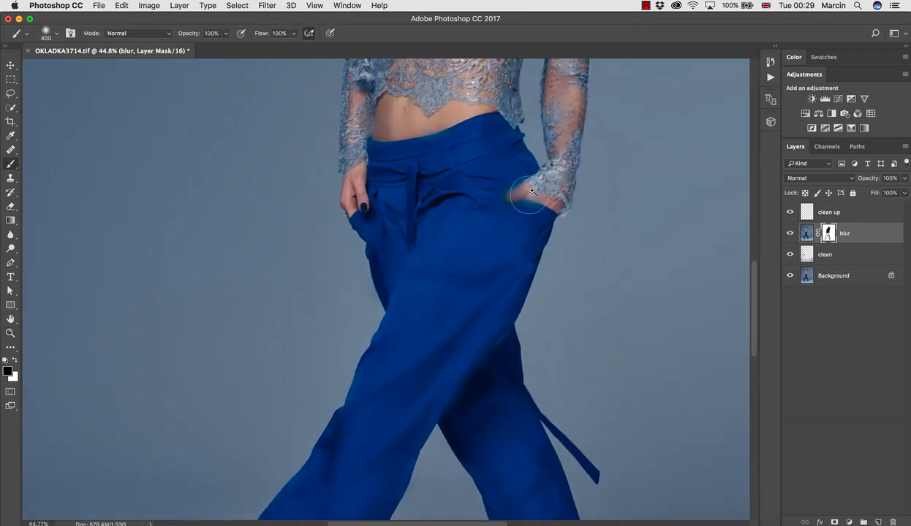
left_click_drag(531, 191, 525, 211)
key("z")
left_click_drag(474, 301, 422, 284)
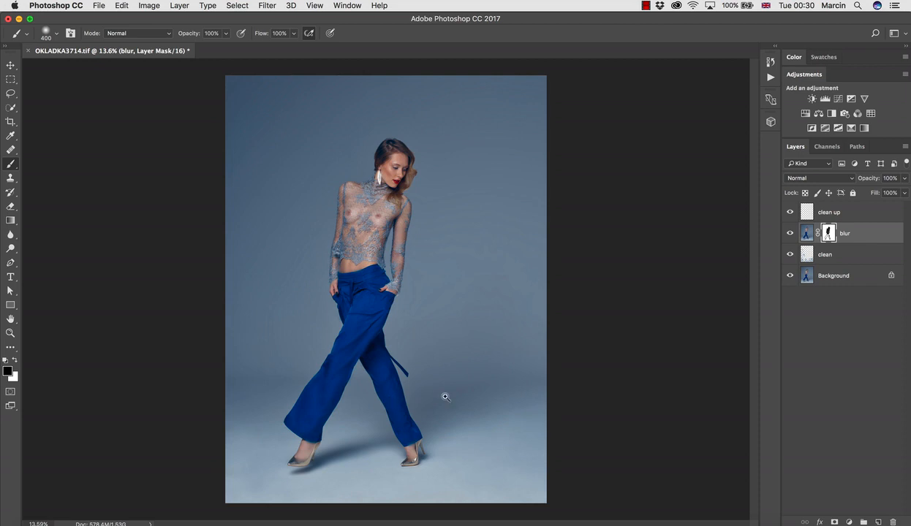
Compare the photo with and without the blur layer, leaving the layer shown
left_click(791, 233)
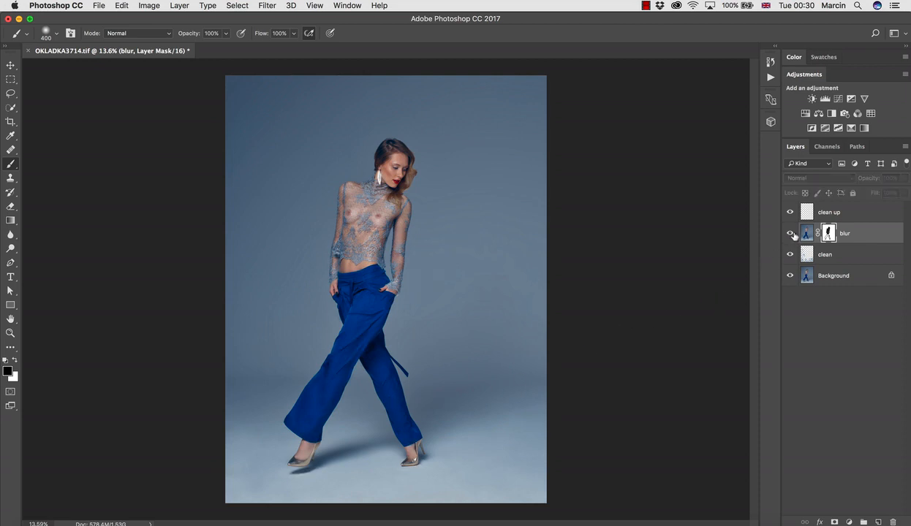
left_click(792, 234)
left_click(792, 234)
left_click(792, 234)
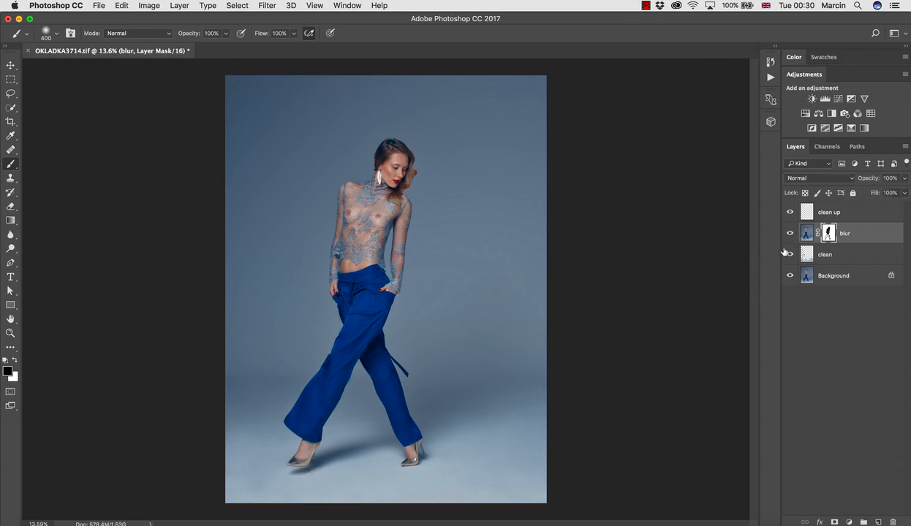